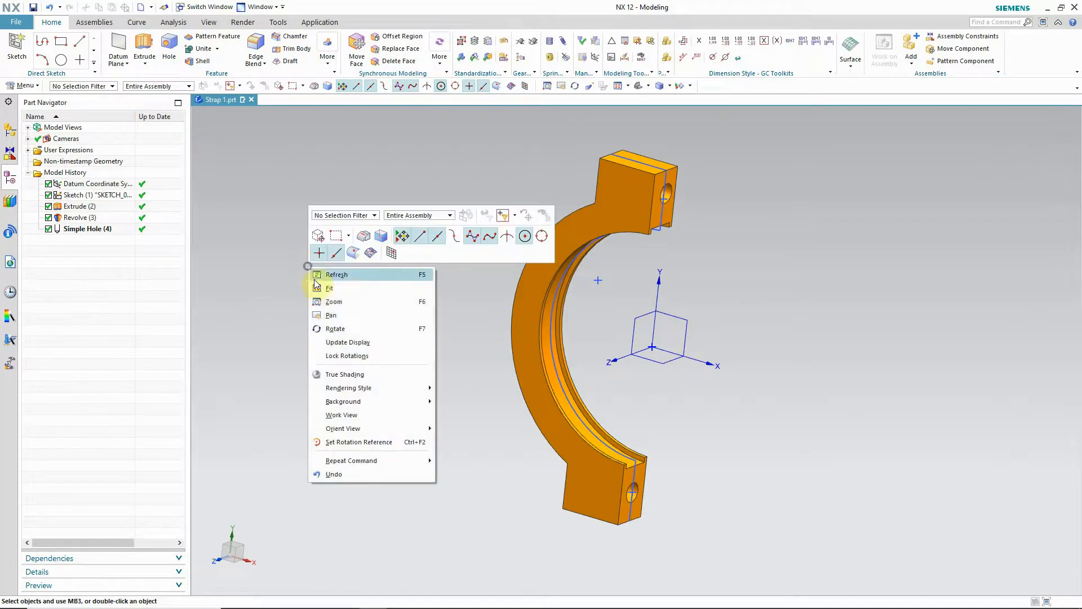
{"action": "left_click", "coordinate": [330, 329]}
{"action": "left_click_drag", "start_coordinate": [350, 334], "coordinate": [316, 340]}
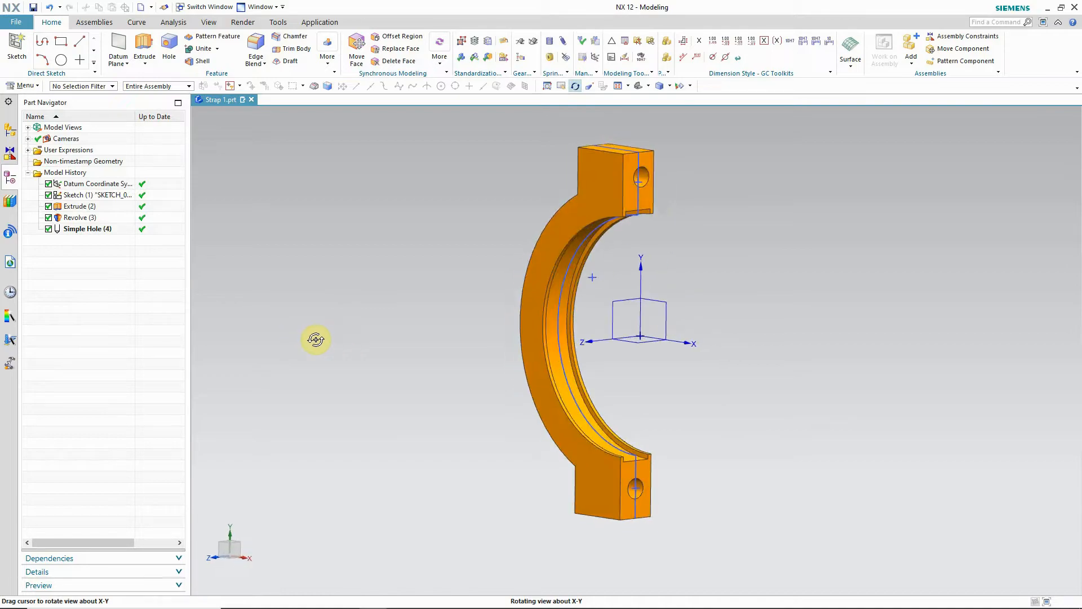
{"action": "right_click", "coordinate": [340, 268]}
{"action": "left_click", "coordinate": [366, 329]}
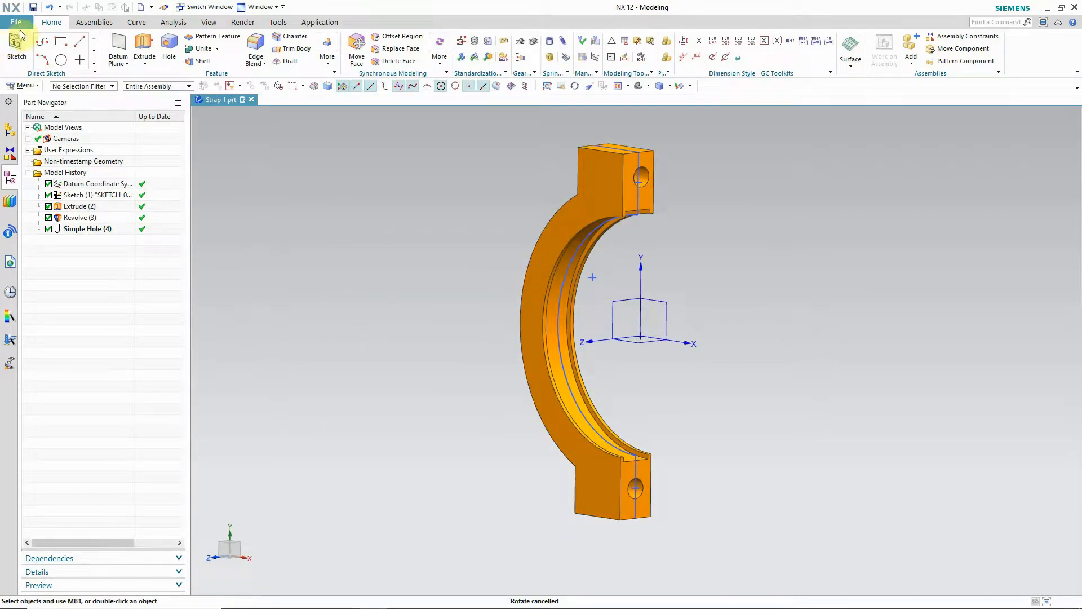
- Create a new millimetre model file named Strap 1-.prt
{"action": "left_click", "coordinate": [17, 24]}
{"action": "left_click", "coordinate": [64, 41]}
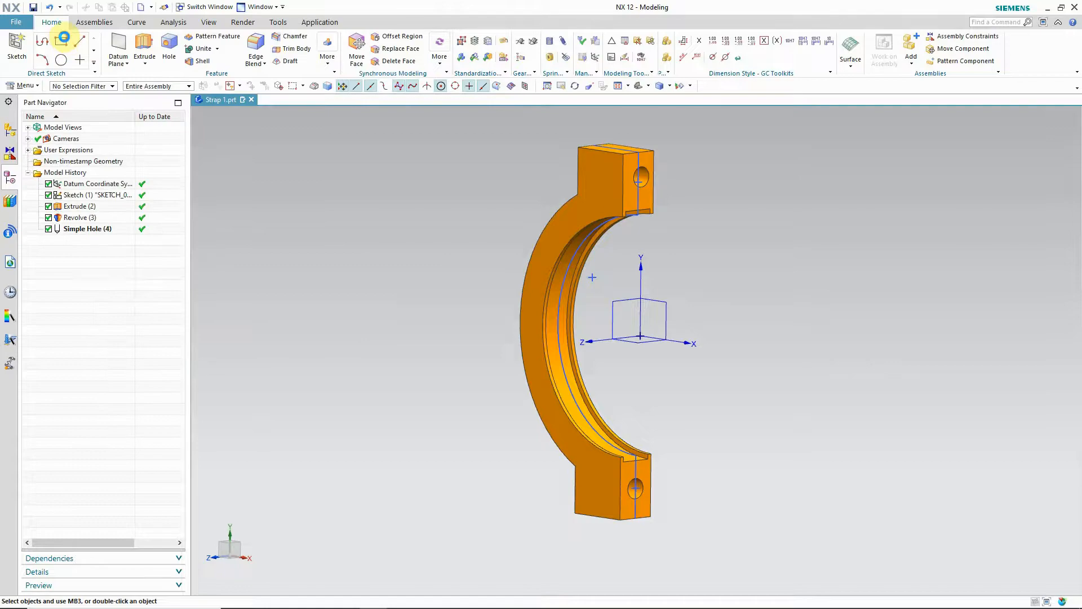
{"action": "type", "text": "Strap 1-.prt"}
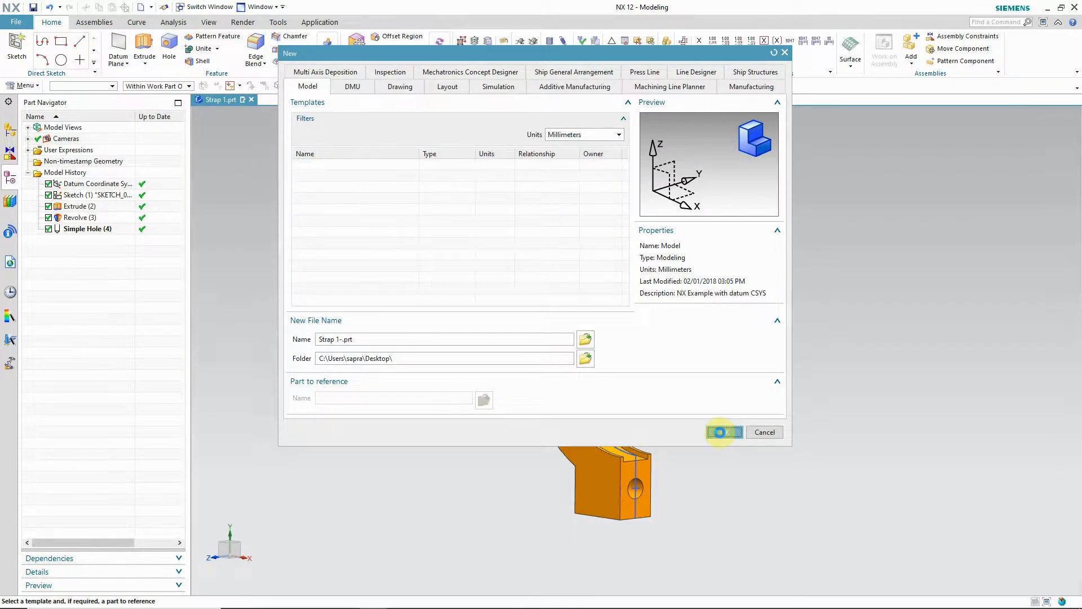
{"action": "left_click", "coordinate": [724, 432]}
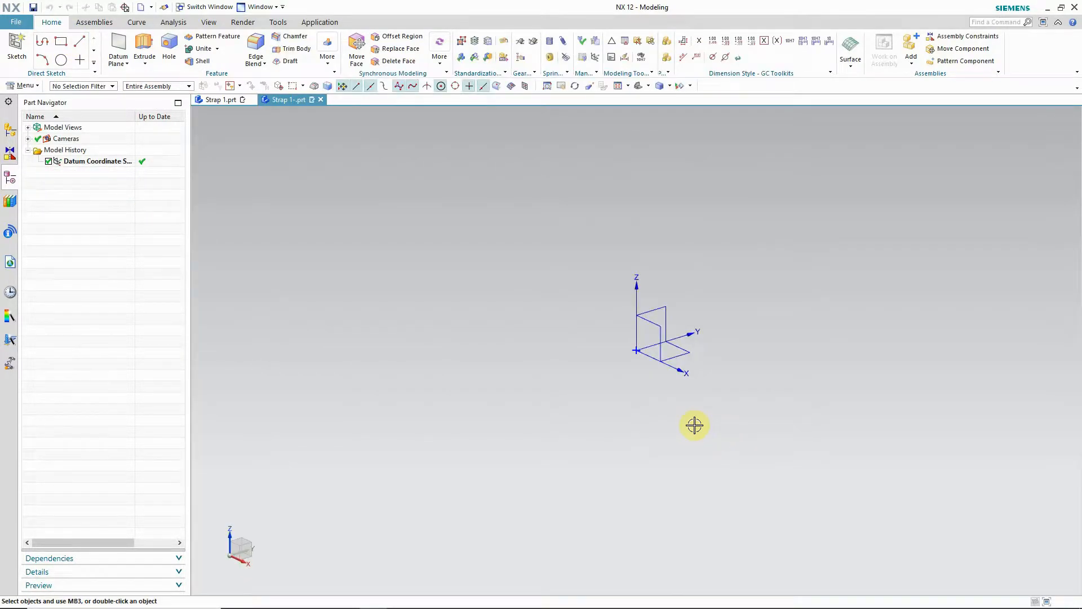
- Start a sketch on the YZ plane of the datum coordinate system
{"action": "left_click", "coordinate": [17, 45]}
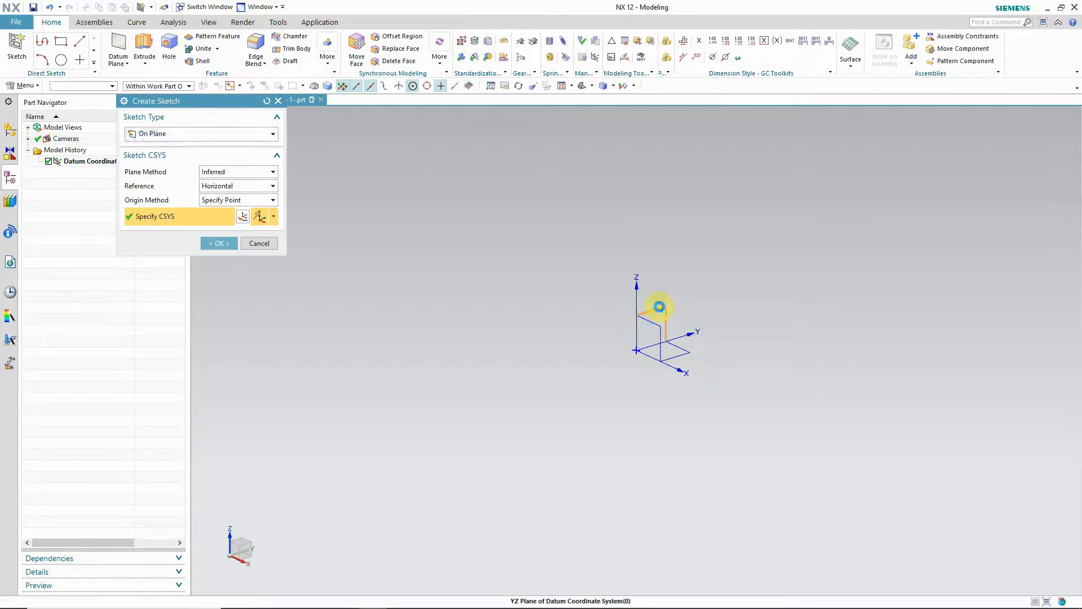
{"action": "left_click", "coordinate": [660, 307]}
{"action": "left_click", "coordinate": [220, 243]}
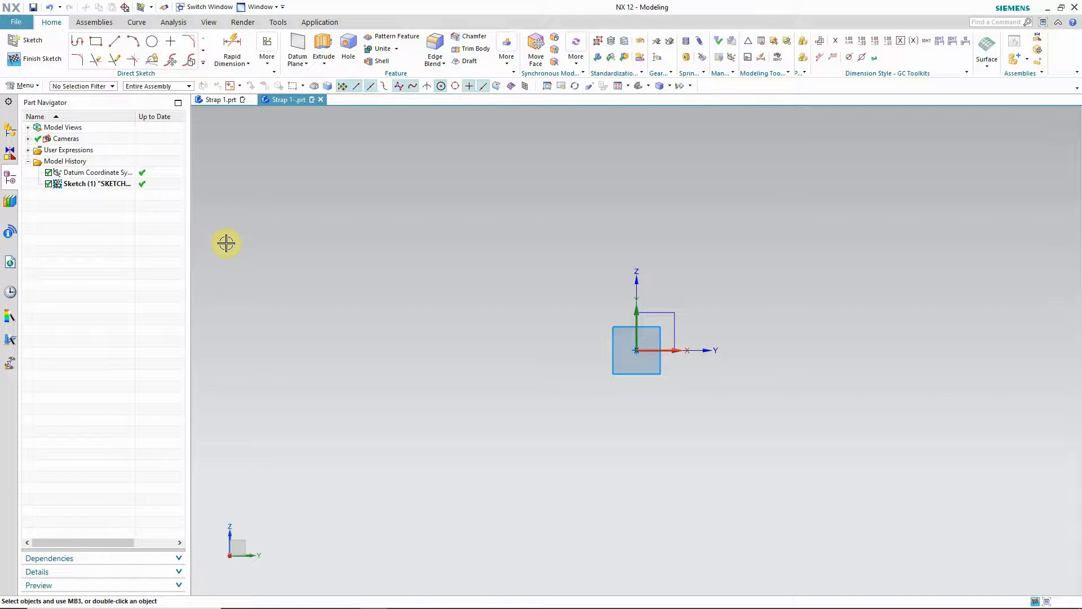
{"action": "mouse_move", "coordinate": [894, 589]}
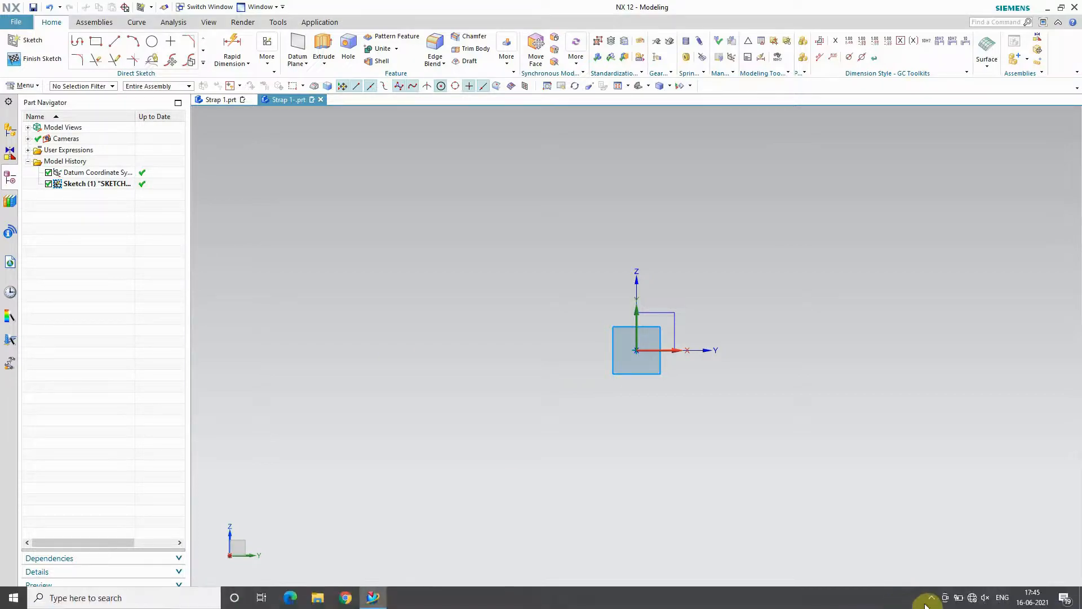
{"action": "right_click", "coordinate": [929, 602]}
{"action": "left_click", "coordinate": [868, 597]}
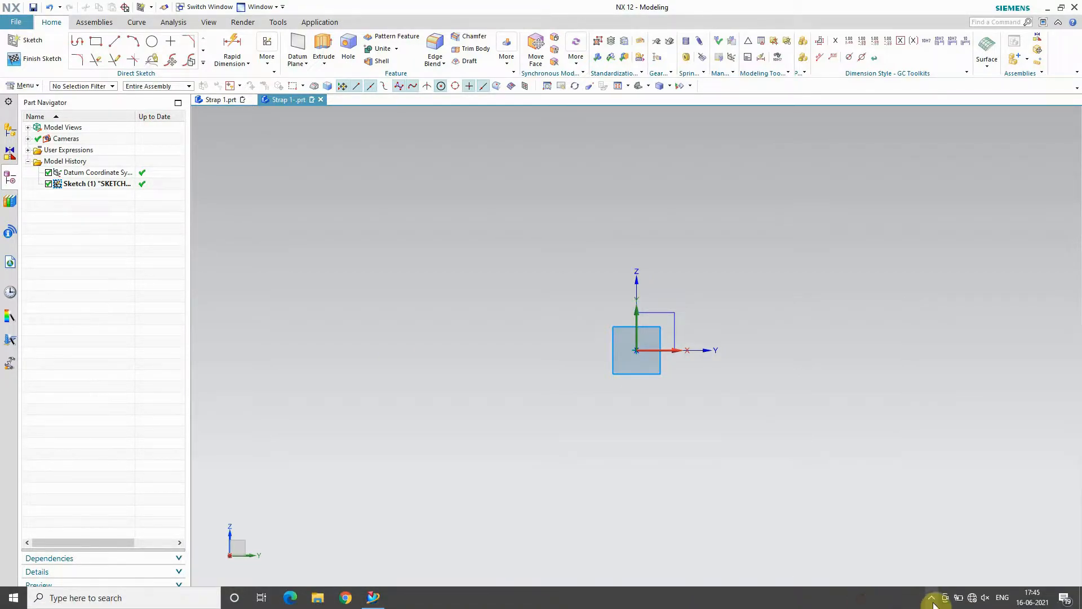
{"action": "left_click", "coordinate": [932, 598]}
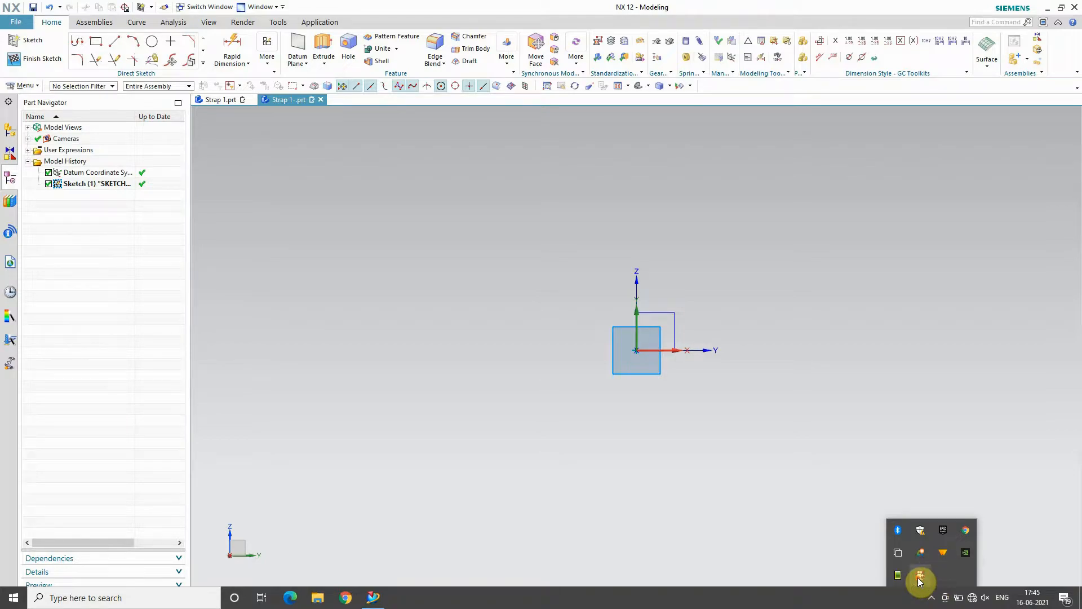
{"action": "right_click", "coordinate": [918, 577]}
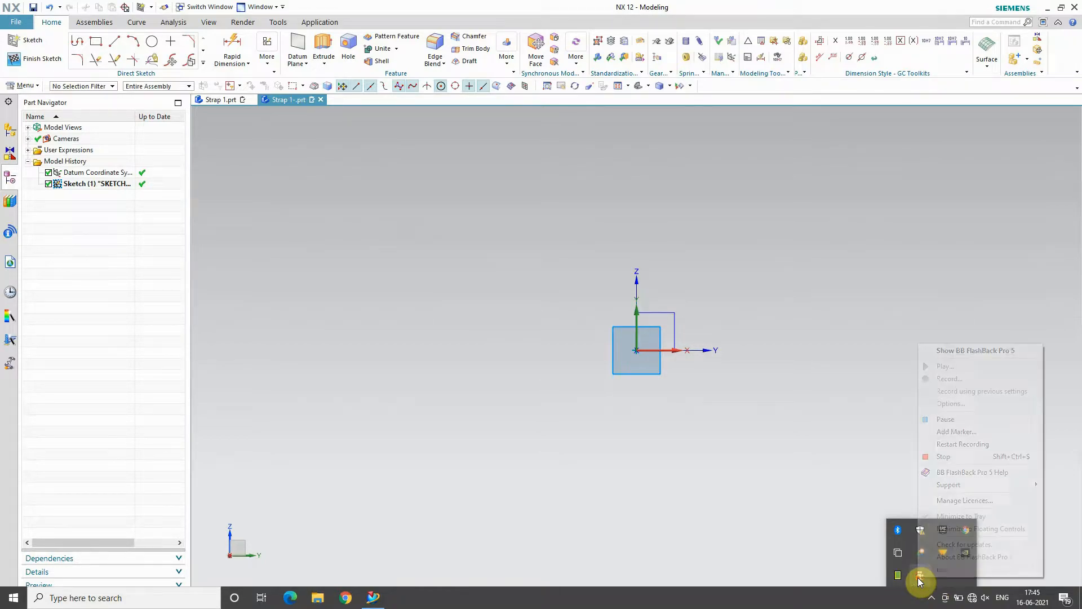
{"action": "left_click", "coordinate": [954, 422]}
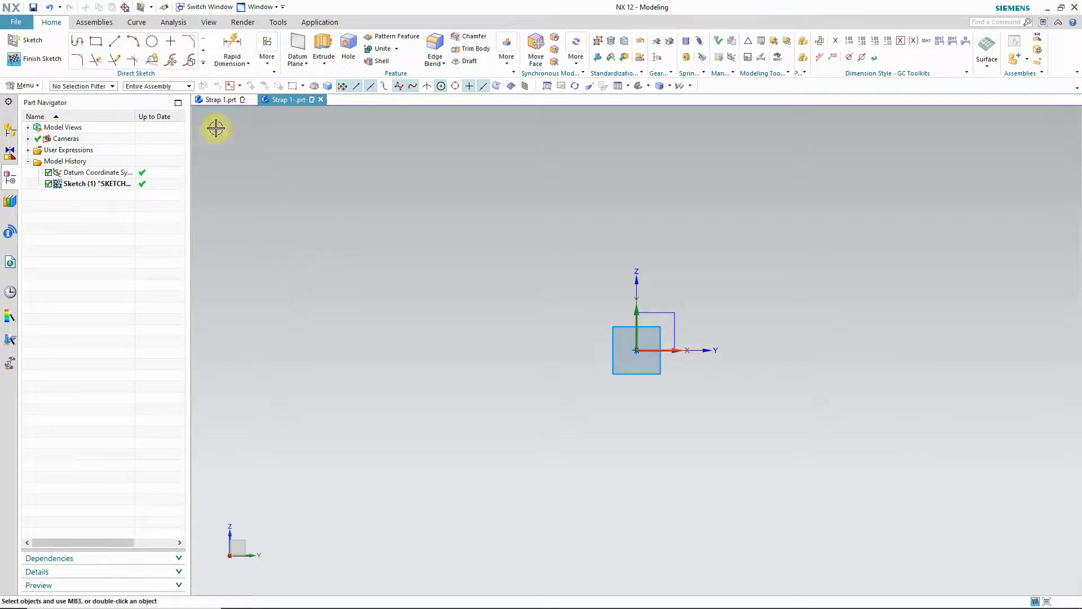
- Draw a circle with a diameter of 186 mm centred on the sketch origin
{"action": "left_click", "coordinate": [151, 41]}
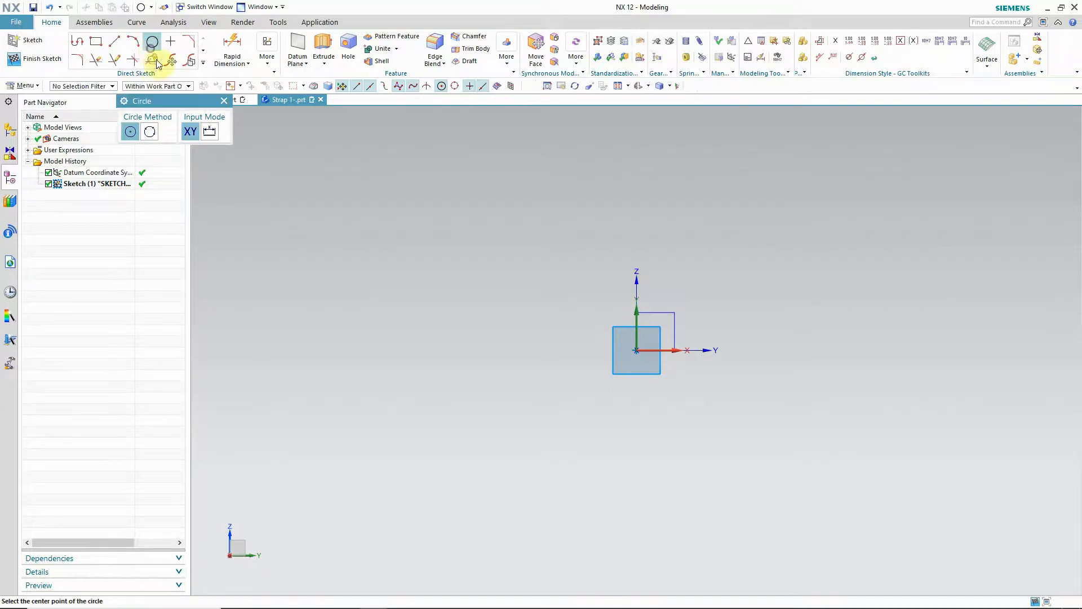
{"action": "left_click", "coordinate": [637, 350]}
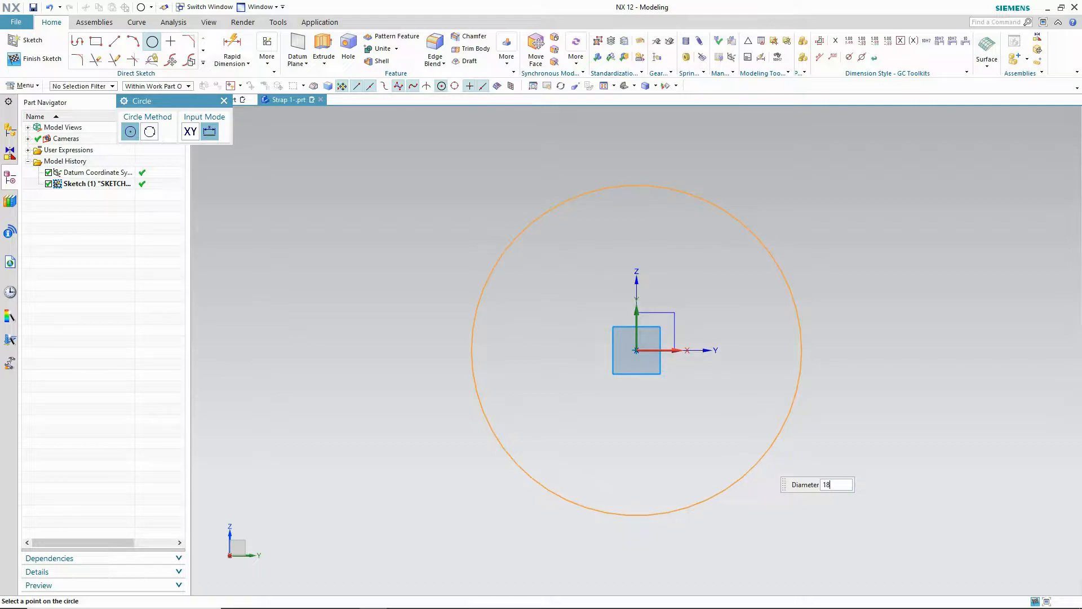
{"action": "key", "text": "Return"}
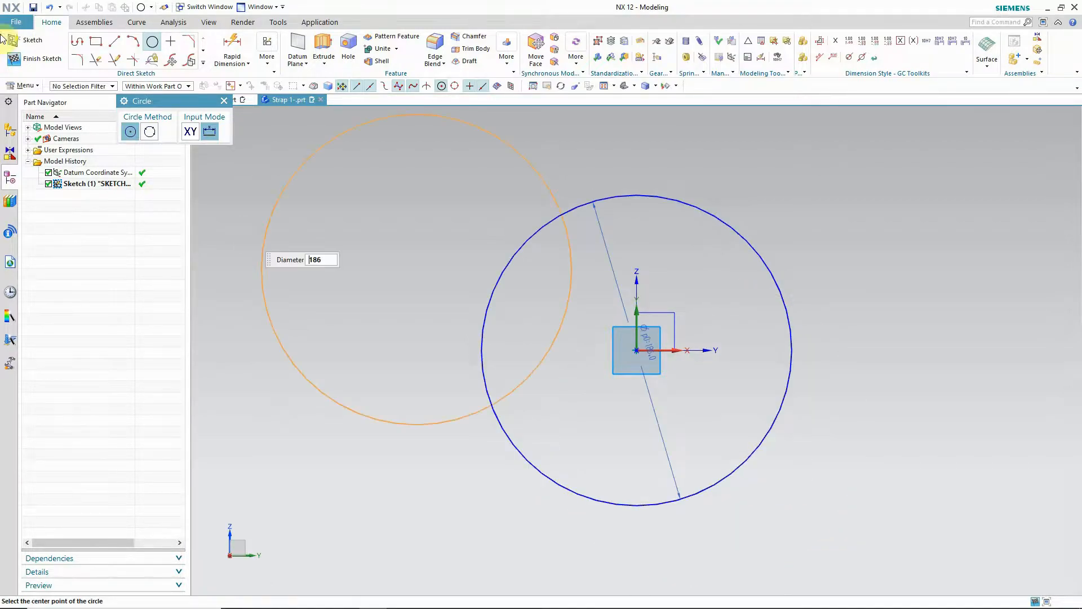
- Draw a second circle with a diameter of 146 mm, concentric with the first at the origin
{"action": "left_click", "coordinate": [152, 43]}
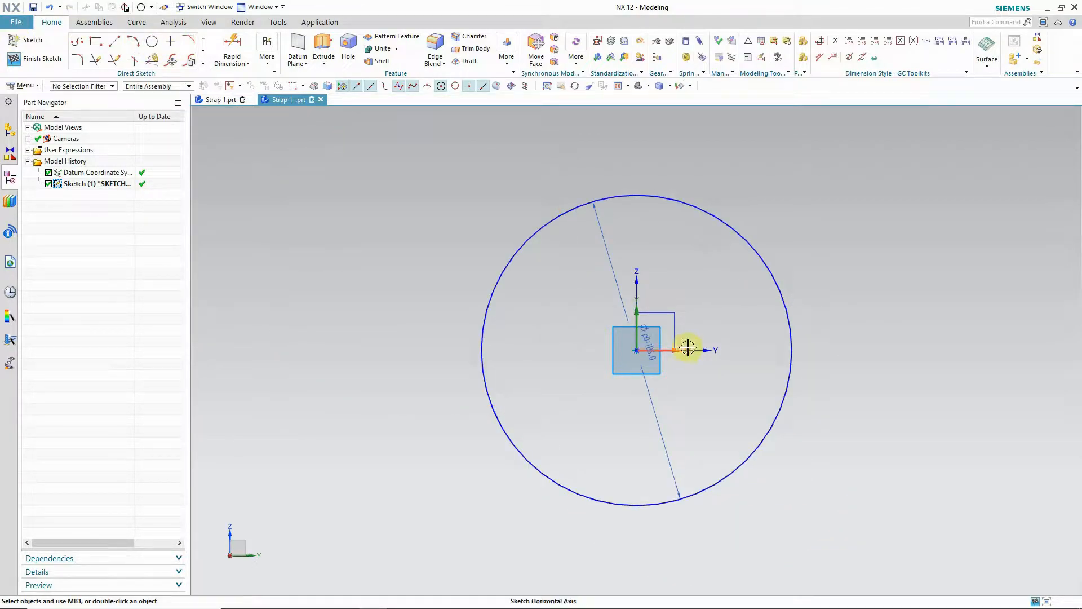
{"action": "left_click", "coordinate": [636, 349]}
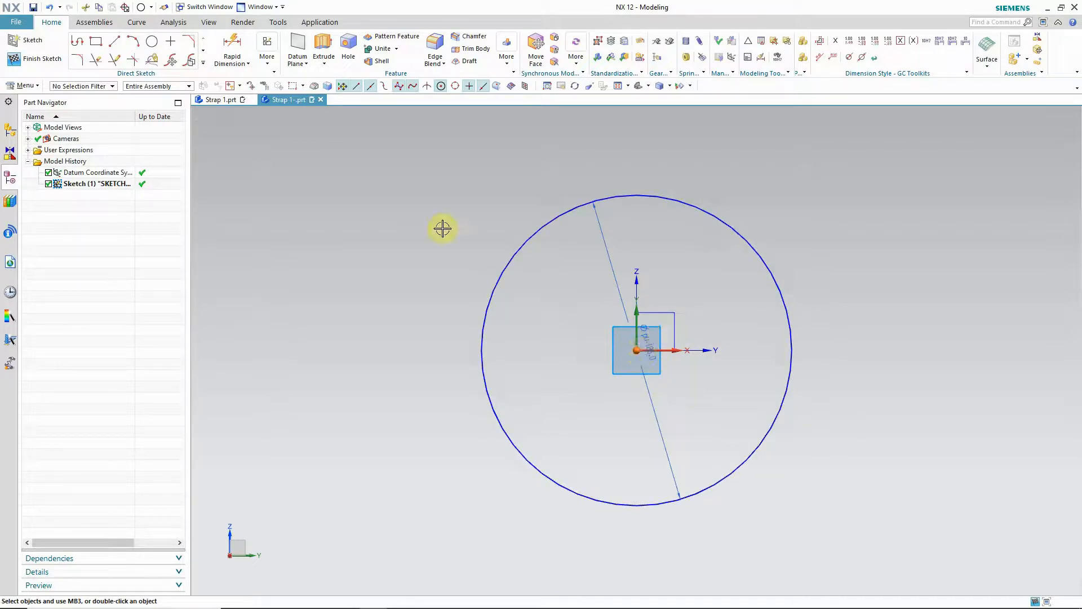
{"action": "left_click", "coordinate": [153, 41]}
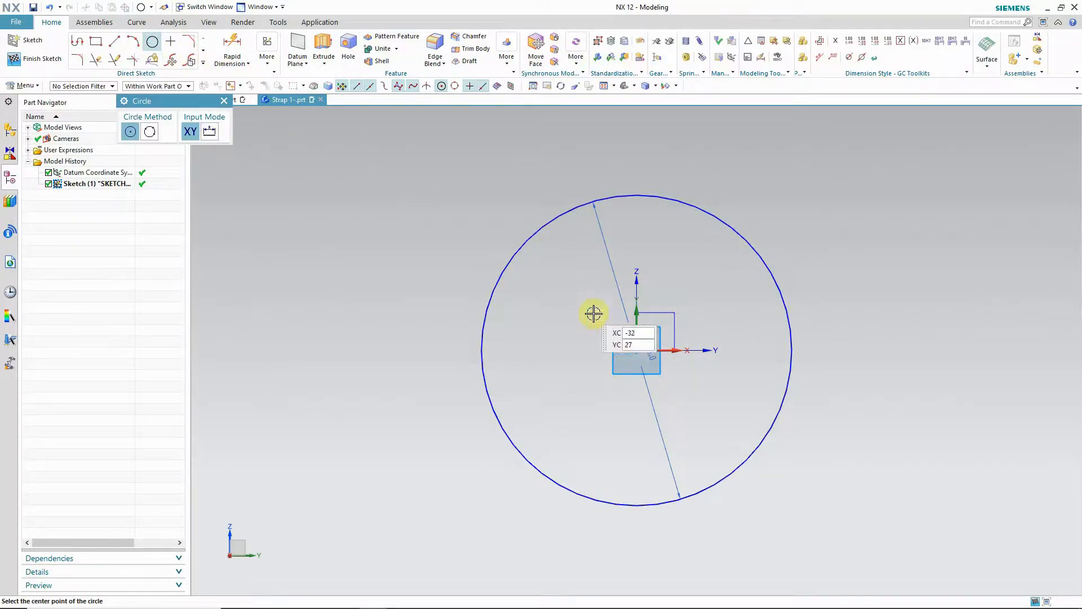
{"action": "left_click", "coordinate": [636, 349]}
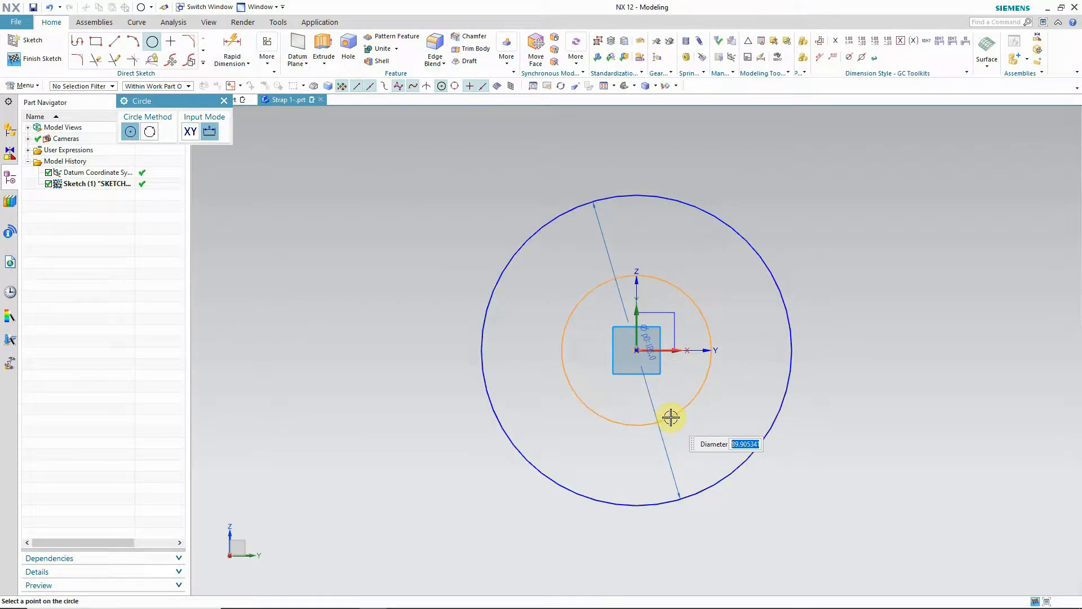
{"action": "type", "text": "146"}
{"action": "key", "text": "Return"}
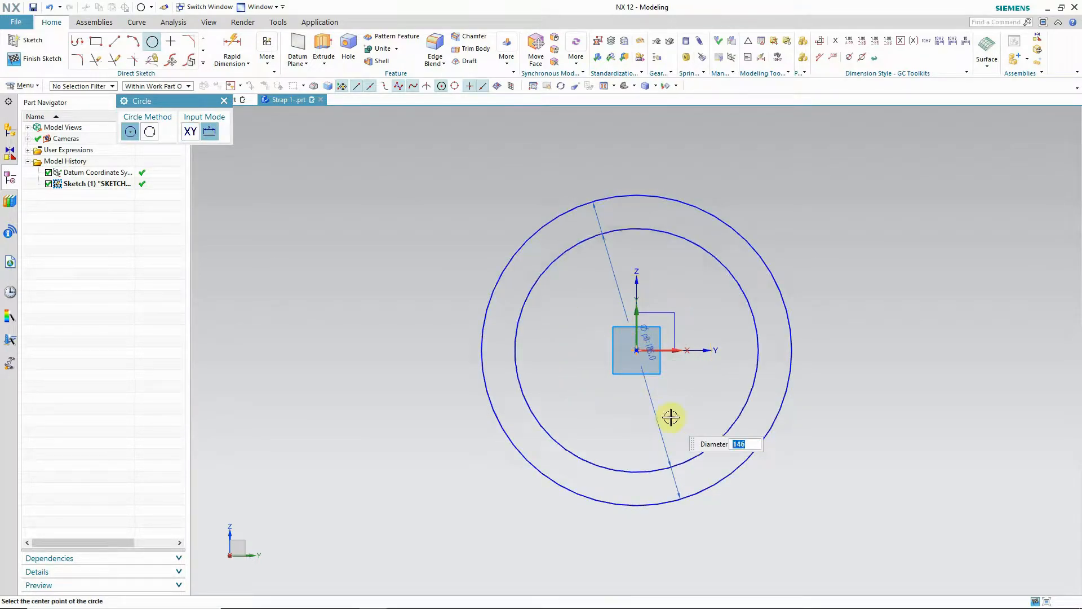
{"action": "left_click", "coordinate": [225, 100]}
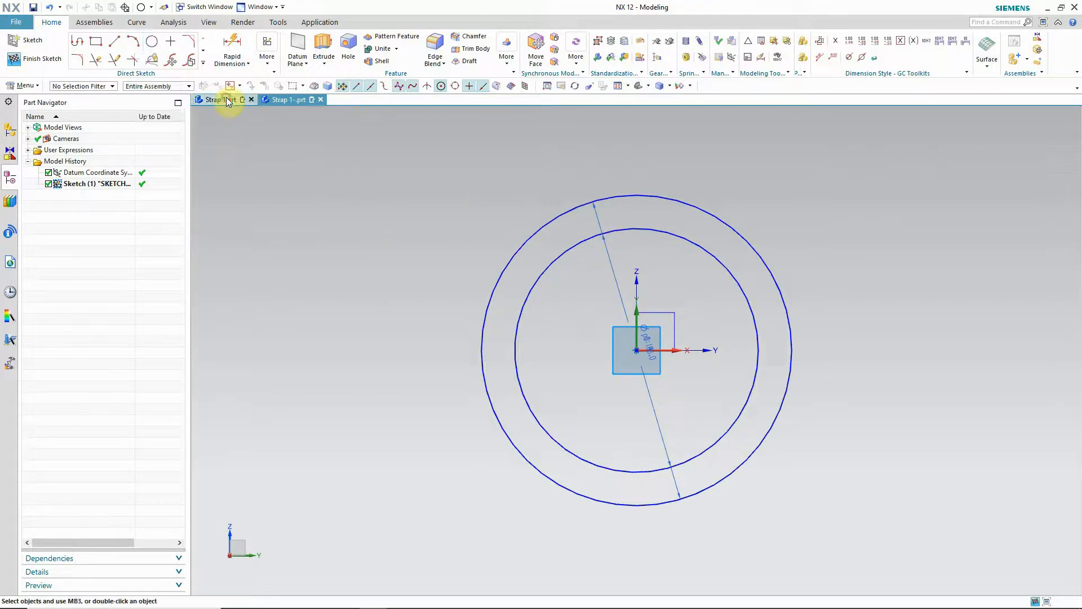
- Sketch an open three-line profile across the top of both circles: about 64 mm up the vertical axis, 33 mm left and 70 mm down
{"action": "left_click", "coordinate": [77, 42]}
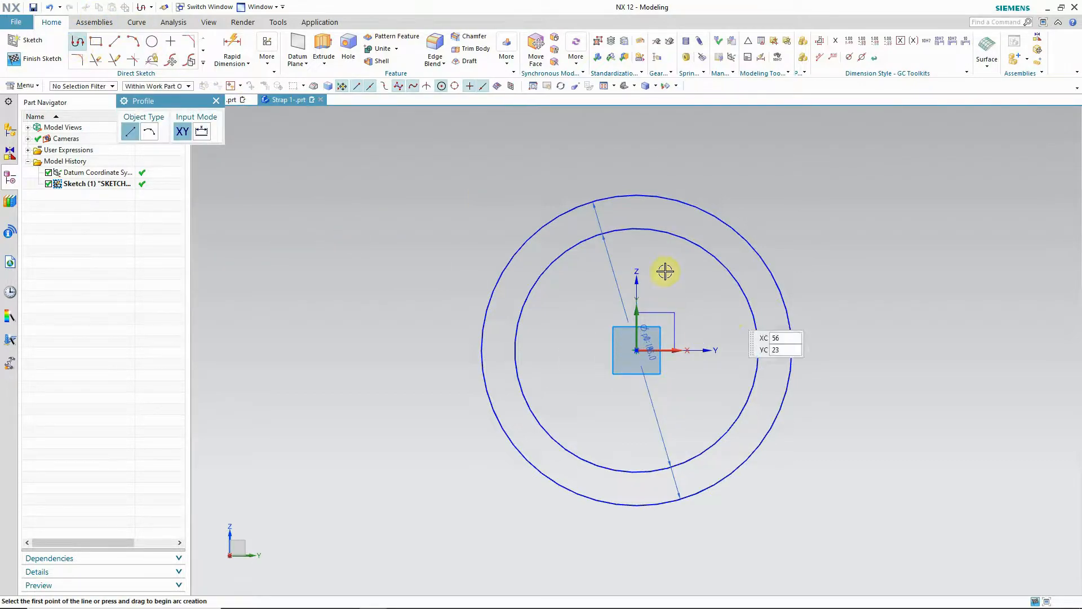
{"action": "left_click", "coordinate": [635, 274]}
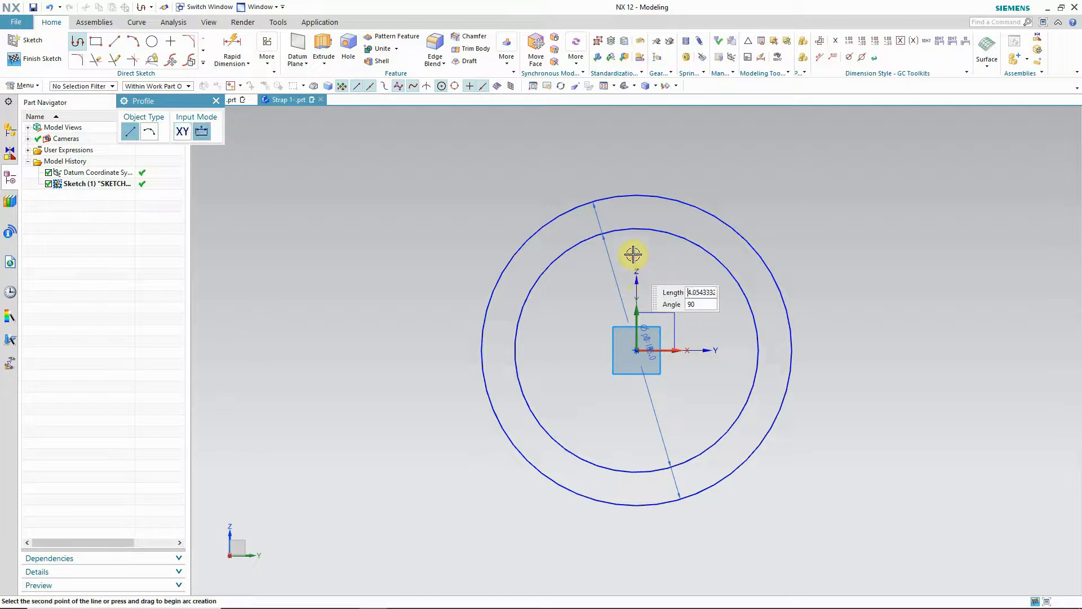
{"action": "left_click", "coordinate": [633, 168]}
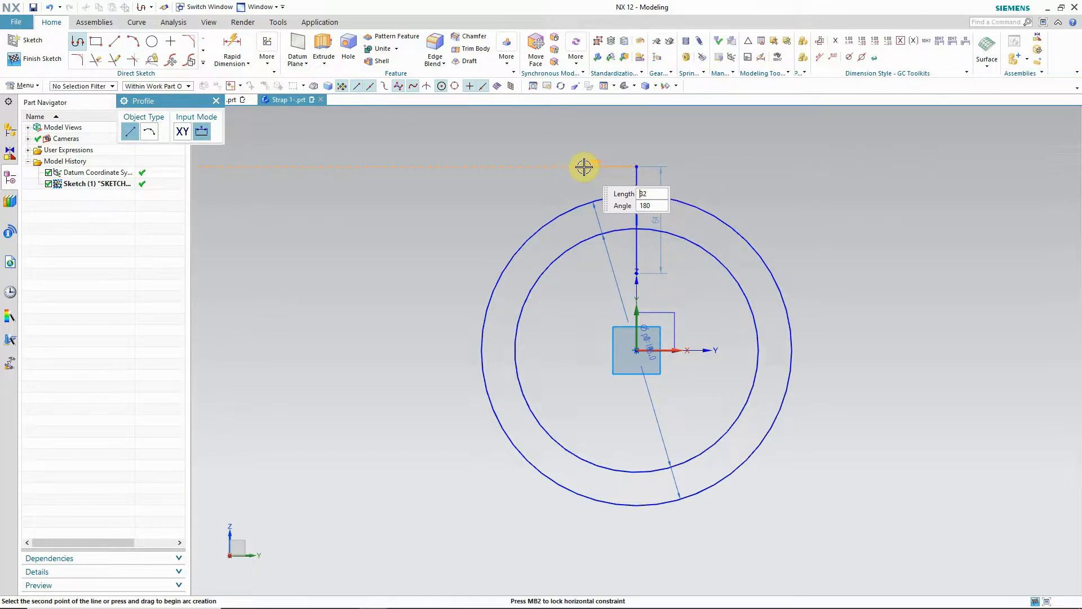
{"action": "left_click", "coordinate": [582, 167]}
{"action": "left_click", "coordinate": [581, 283]}
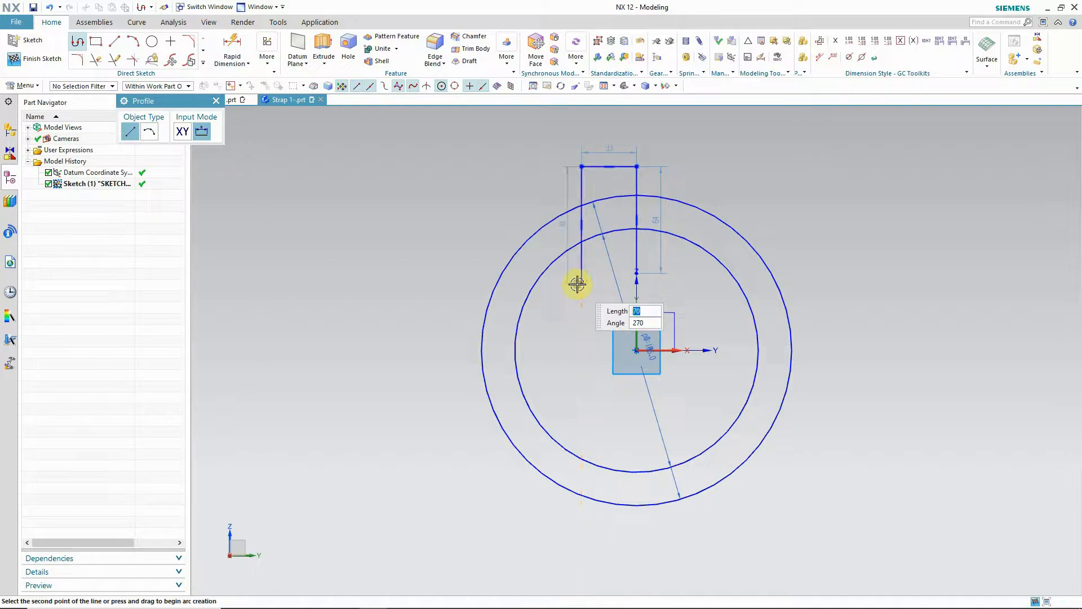
{"action": "left_click", "coordinate": [217, 102]}
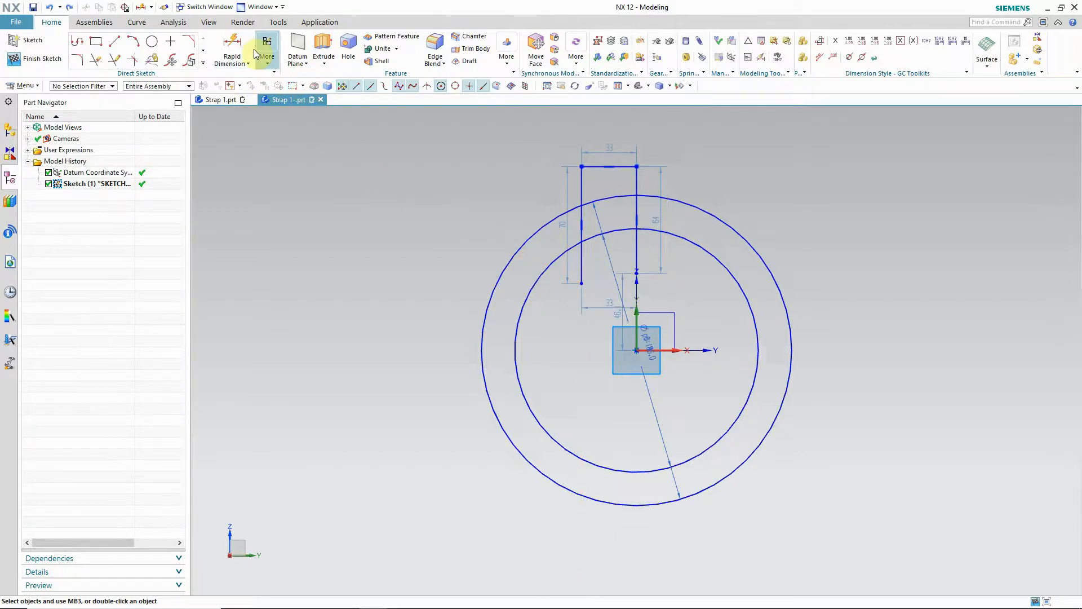
- Dimension the height of the profile's top line above the circles' centre as 111 mm
{"action": "left_click", "coordinate": [232, 48]}
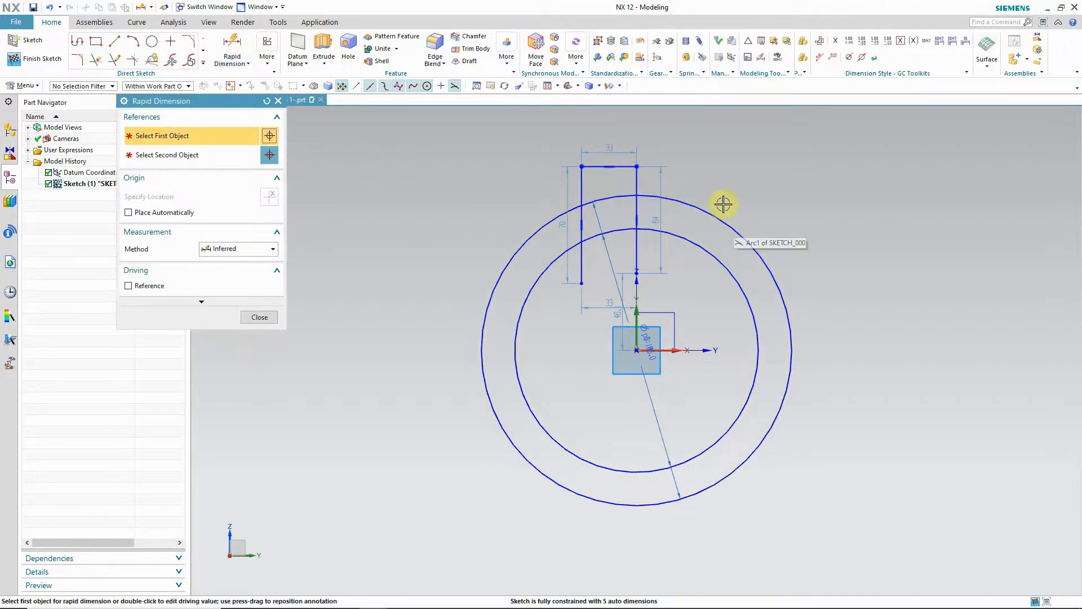
{"action": "left_click", "coordinate": [635, 168]}
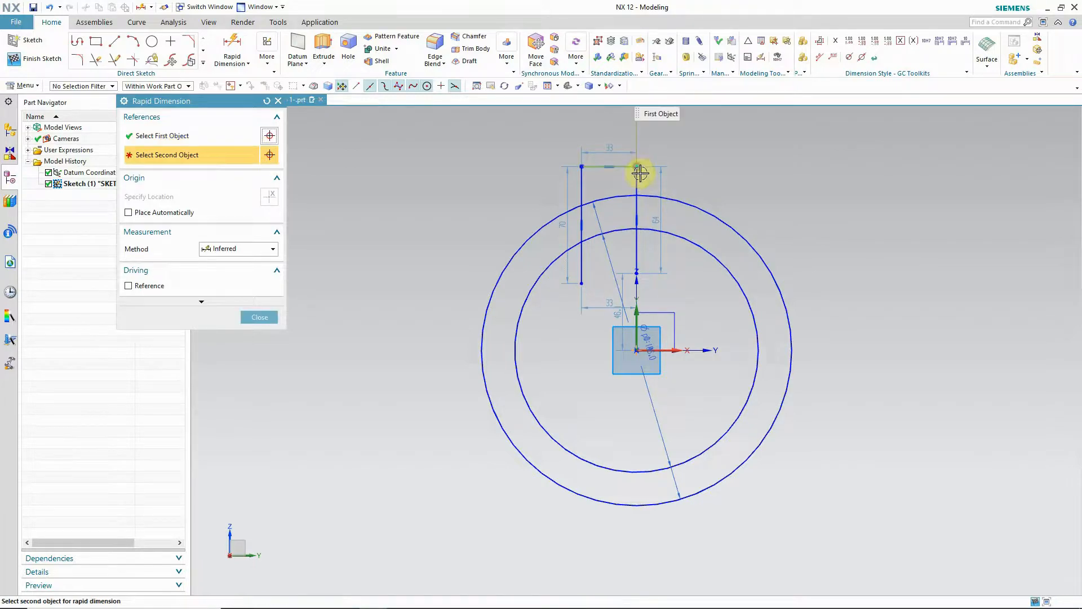
{"action": "left_click", "coordinate": [647, 342]}
{"action": "left_click", "coordinate": [830, 282]}
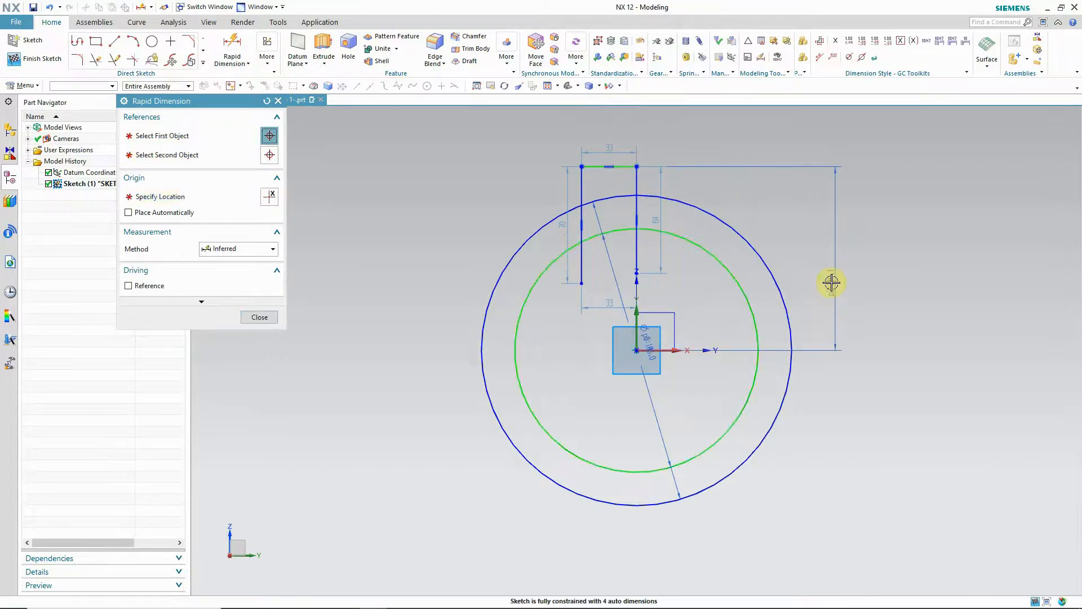
{"action": "key", "text": "Return"}
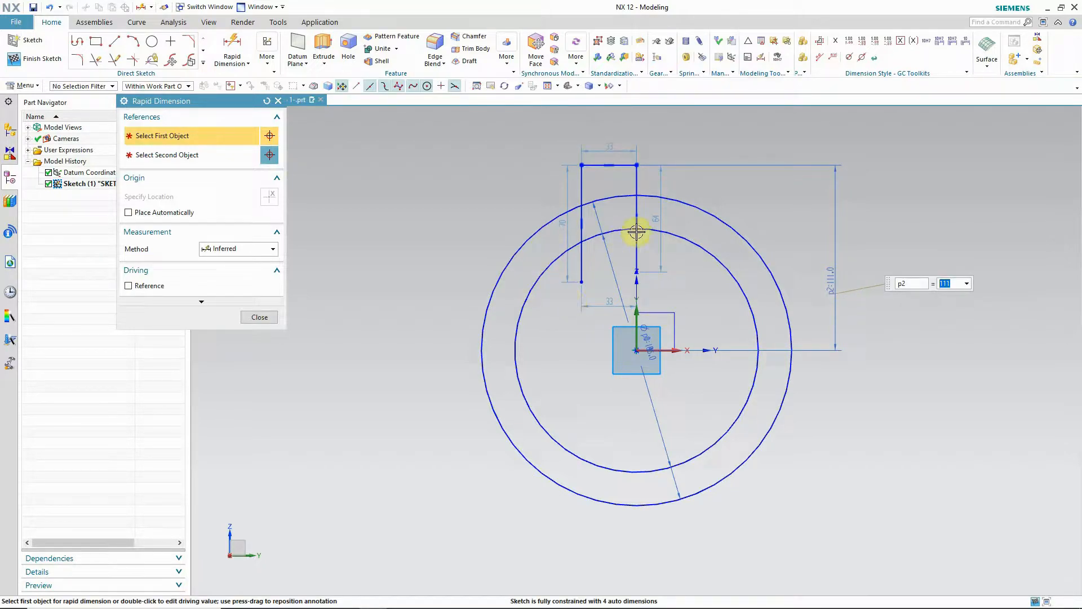
- Dimension the profile's right vertical line from the vertical axis, entering 3 and then -3 to place it 3 mm left of the axis
{"action": "left_click", "coordinate": [635, 252]}
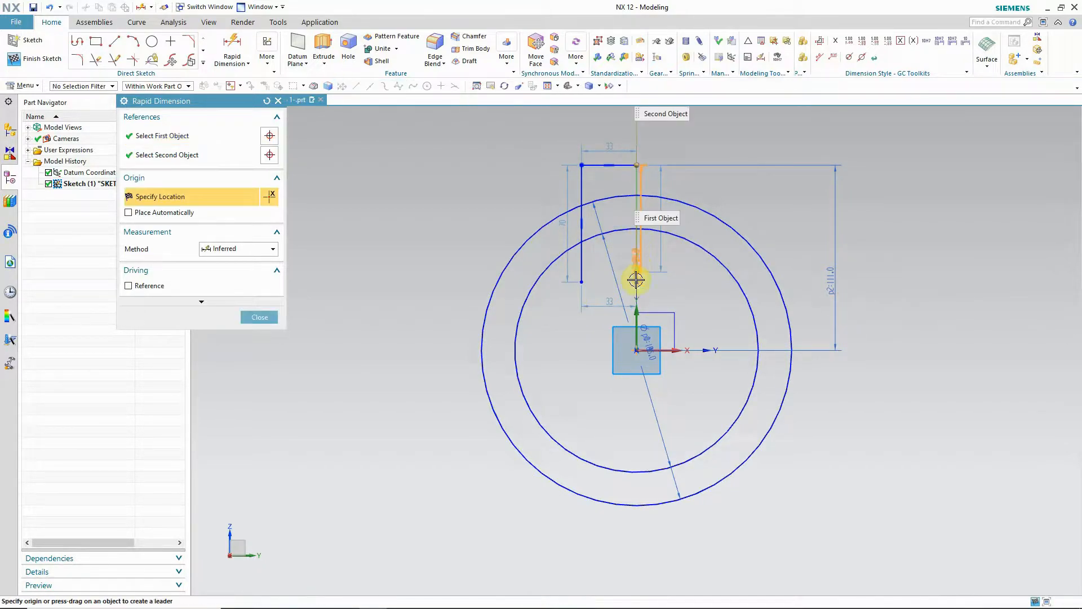
{"action": "left_click", "coordinate": [635, 326]}
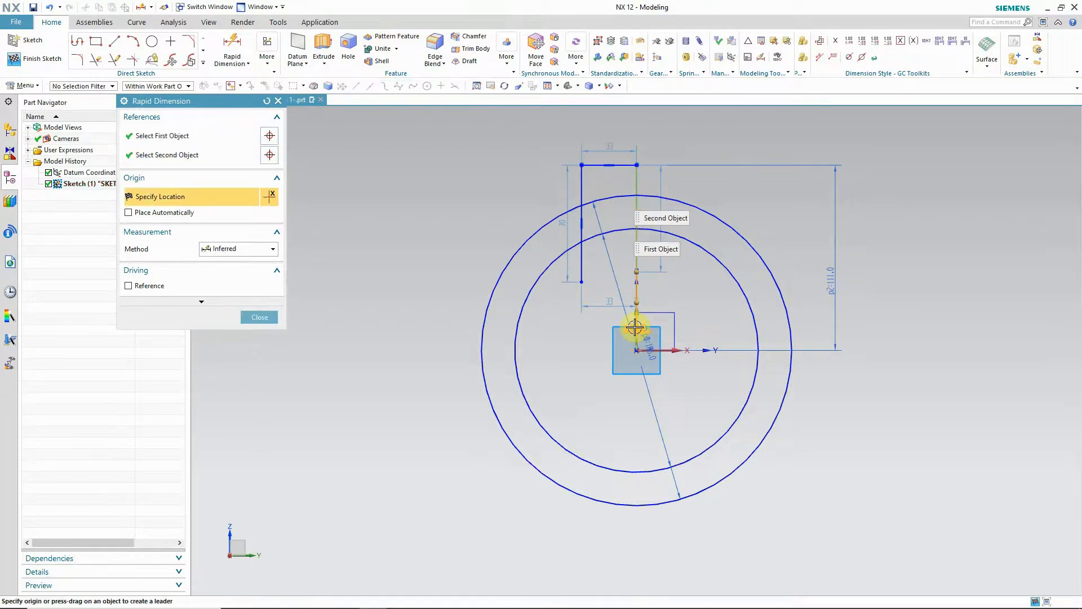
{"action": "left_click", "coordinate": [641, 405]}
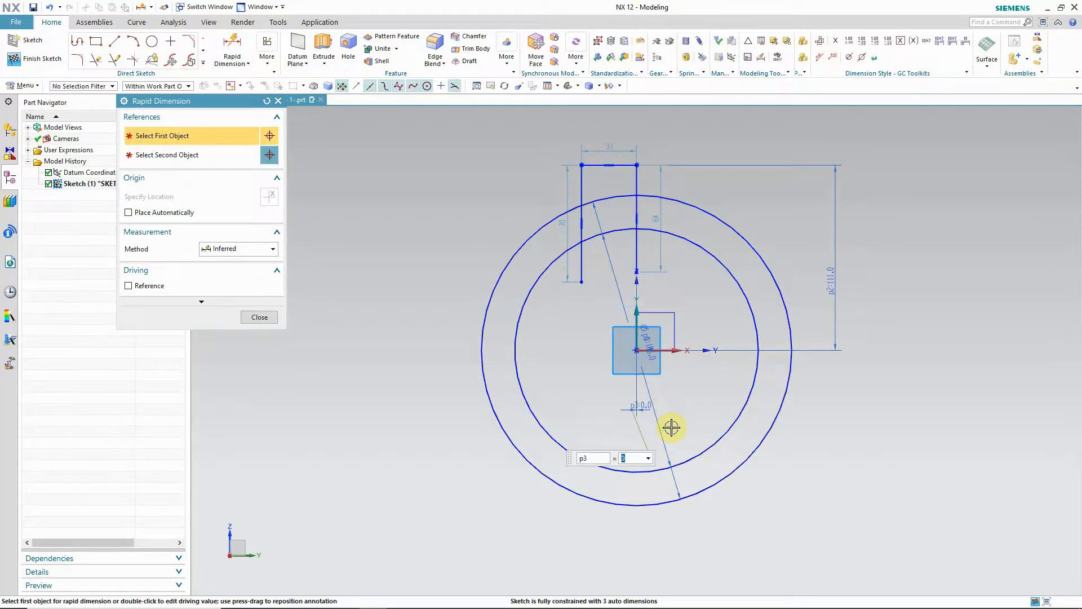
{"action": "type", "text": "3"}
{"action": "key", "text": "Return"}
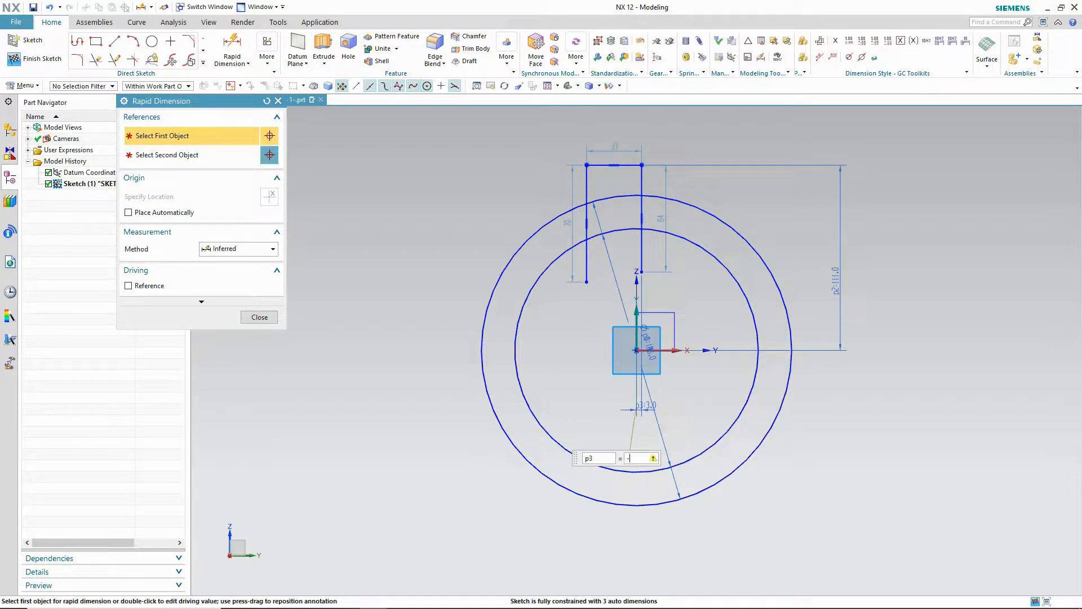
{"action": "type", "text": "-3"}
{"action": "key", "text": "Return"}
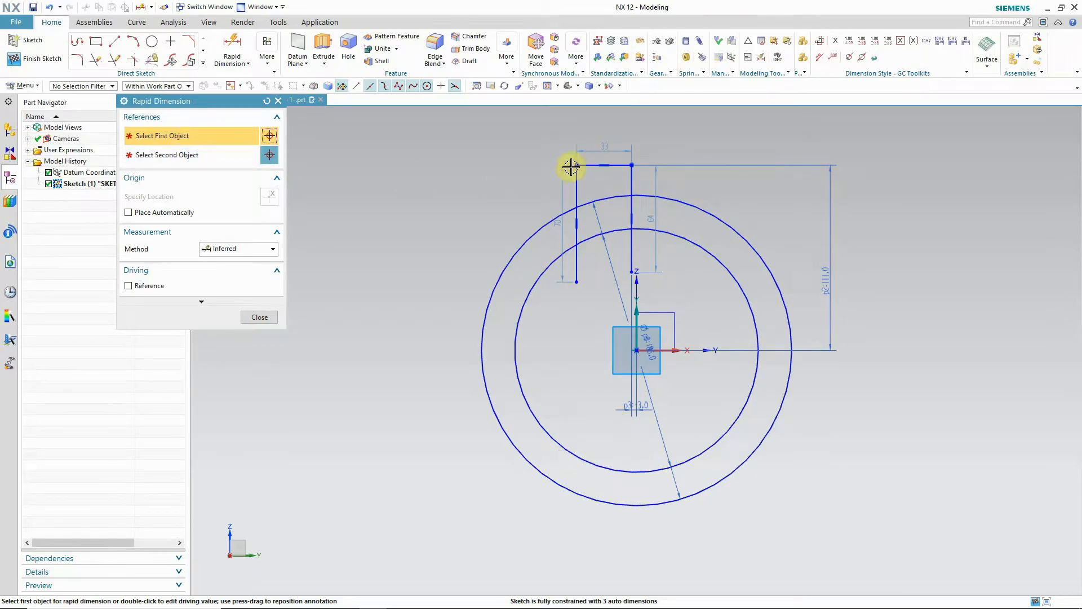
- Dimension the width of the profile's top line as 40 mm
{"action": "left_click", "coordinate": [621, 152]}
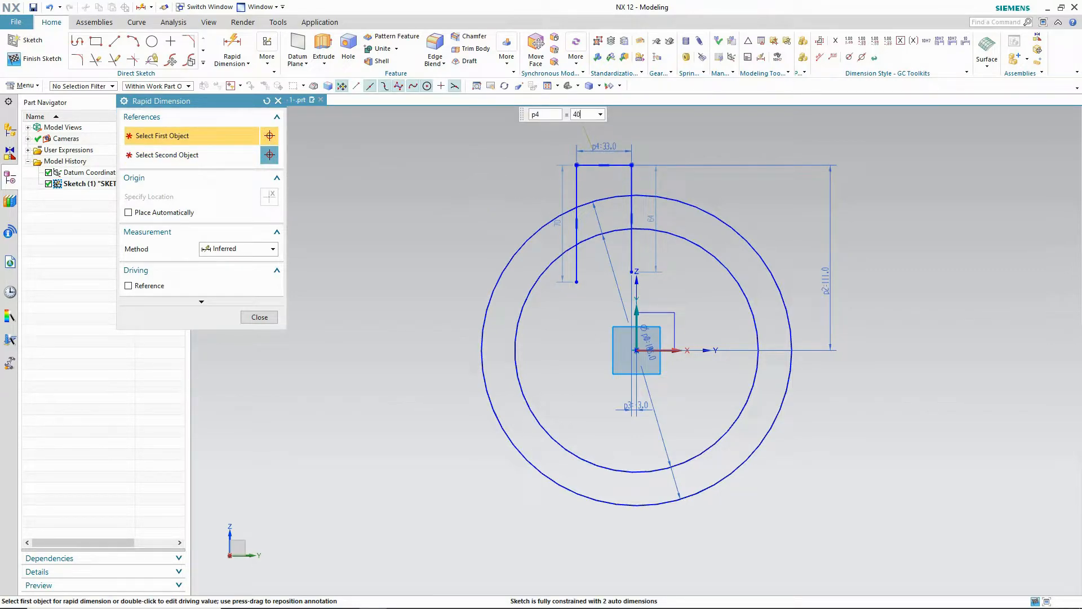
{"action": "key", "text": "Return"}
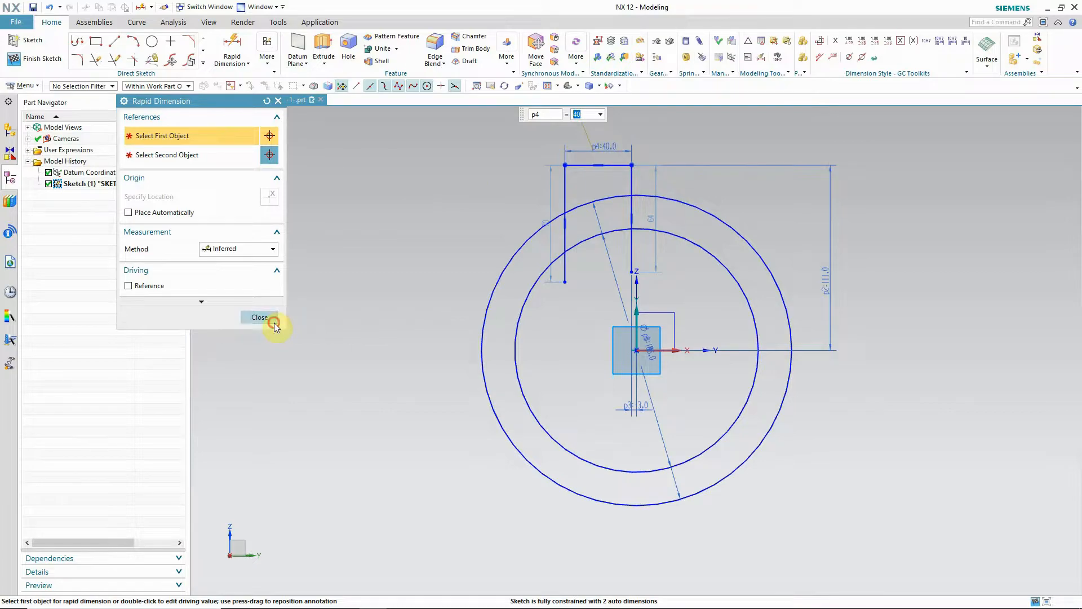
{"action": "left_click", "coordinate": [260, 317]}
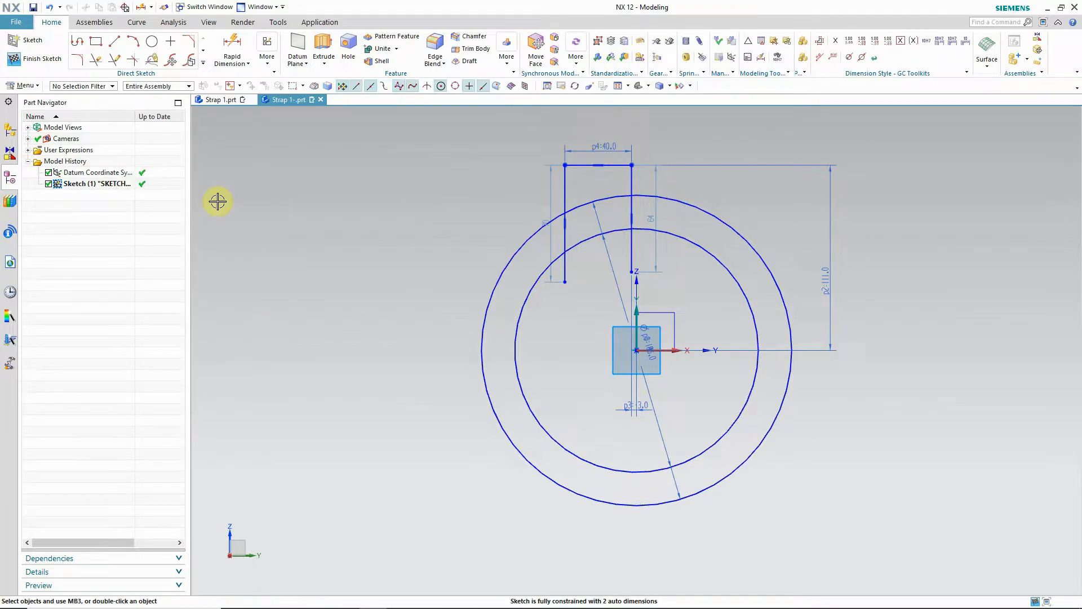
- Mirror the three lines of the open lug profile about the sketch's horizontal axis
{"action": "left_click", "coordinate": [203, 64]}
{"action": "left_click", "coordinate": [80, 151]}
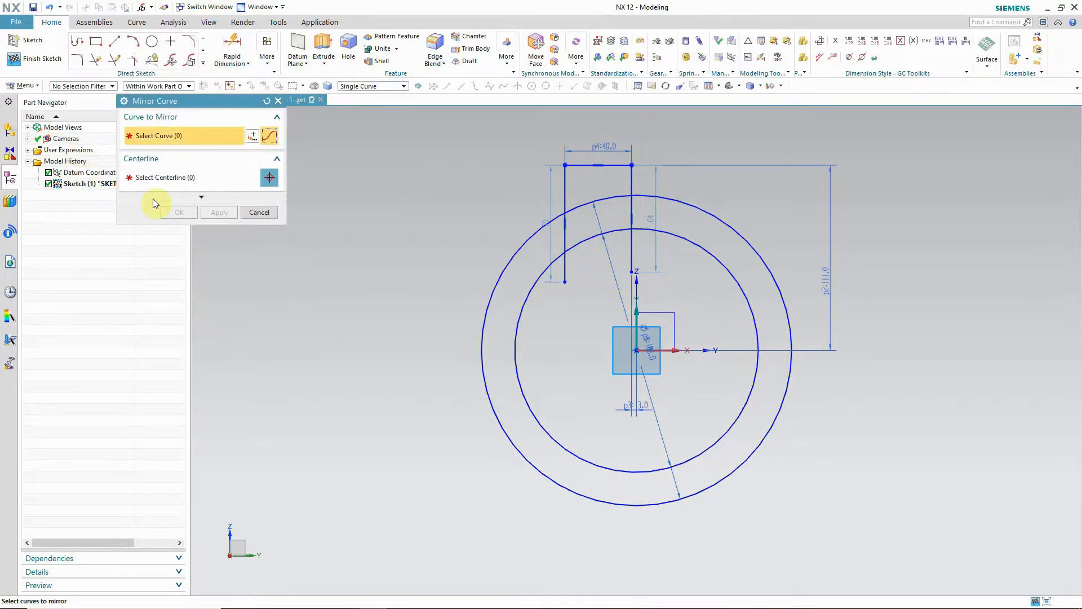
{"action": "left_click", "coordinate": [566, 201]}
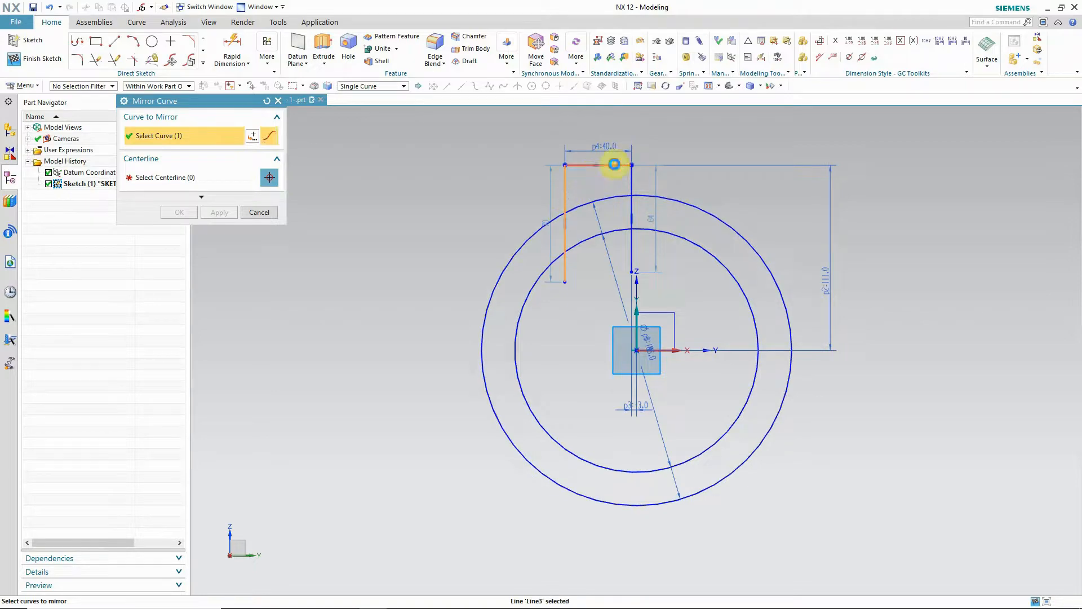
{"action": "left_click", "coordinate": [616, 166]}
{"action": "left_click", "coordinate": [632, 174]}
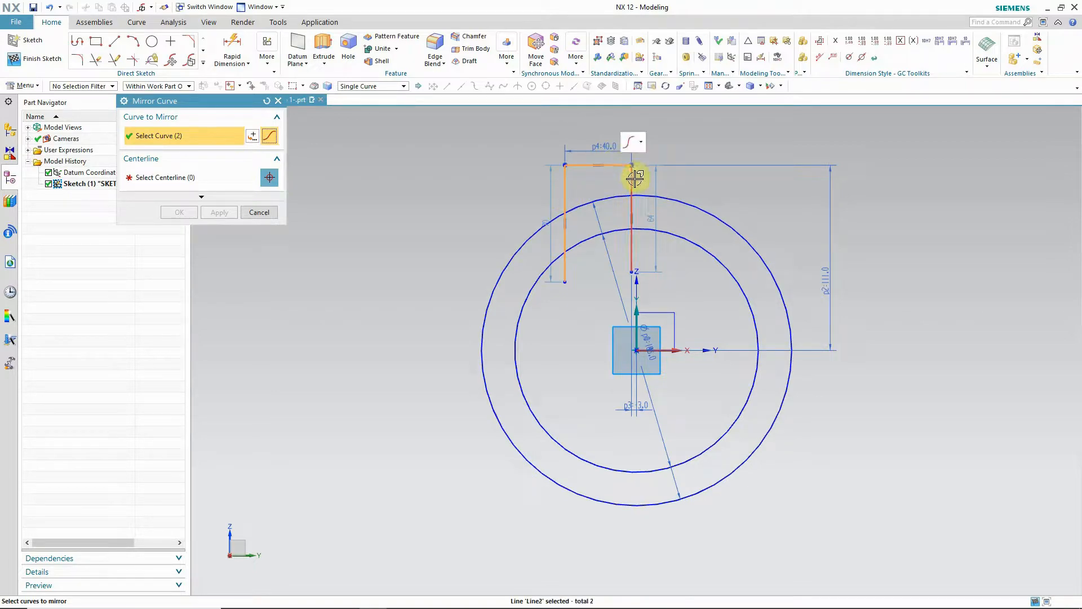
{"action": "left_click", "coordinate": [184, 178]}
{"action": "left_click", "coordinate": [671, 351]}
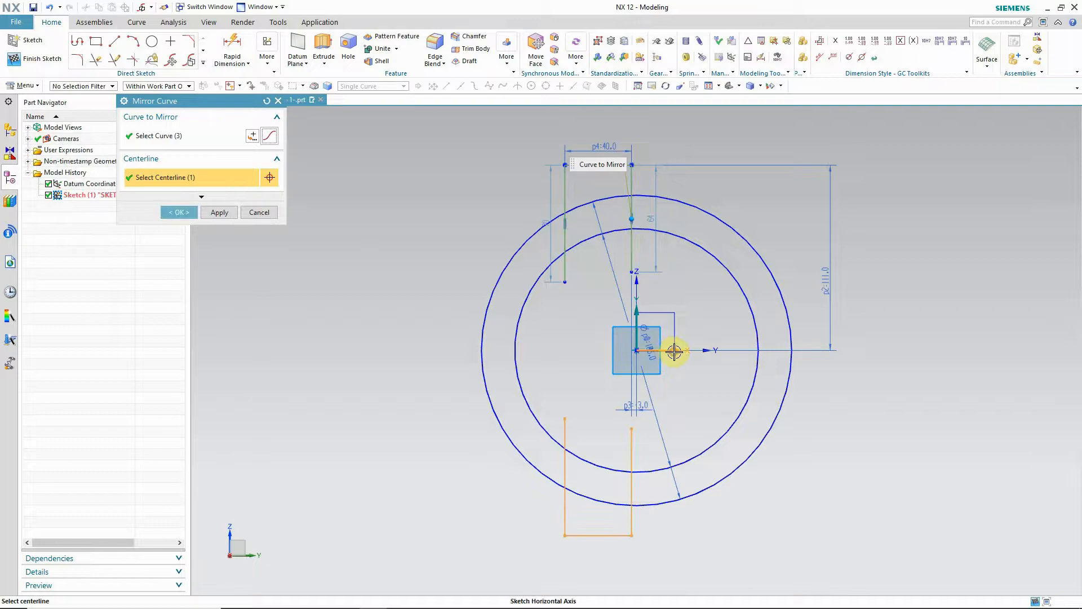
{"action": "left_click", "coordinate": [188, 213]}
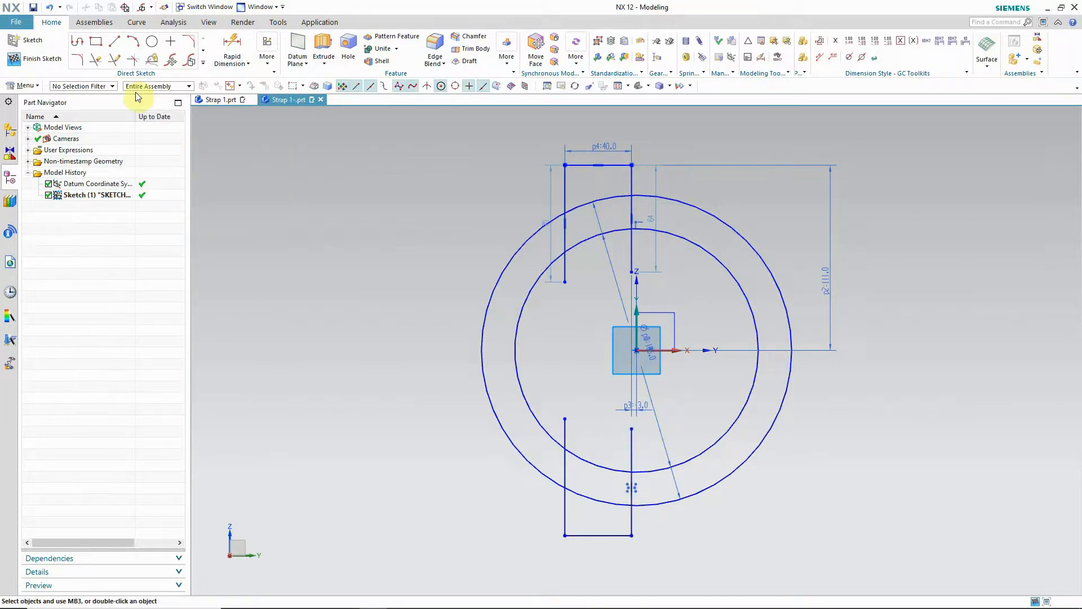
- Quick Trim the portions of both circles right of the lug profiles and the profile line ends inside the inner circle
{"action": "left_click", "coordinate": [98, 61]}
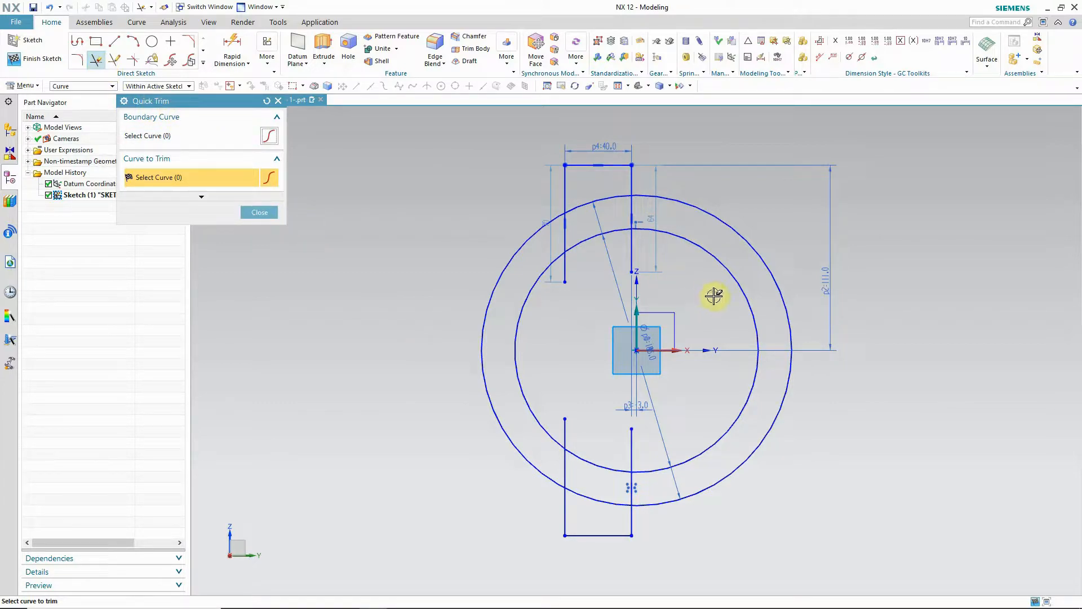
{"action": "left_click_drag", "start_coordinate": [714, 295], "coordinate": [798, 234]}
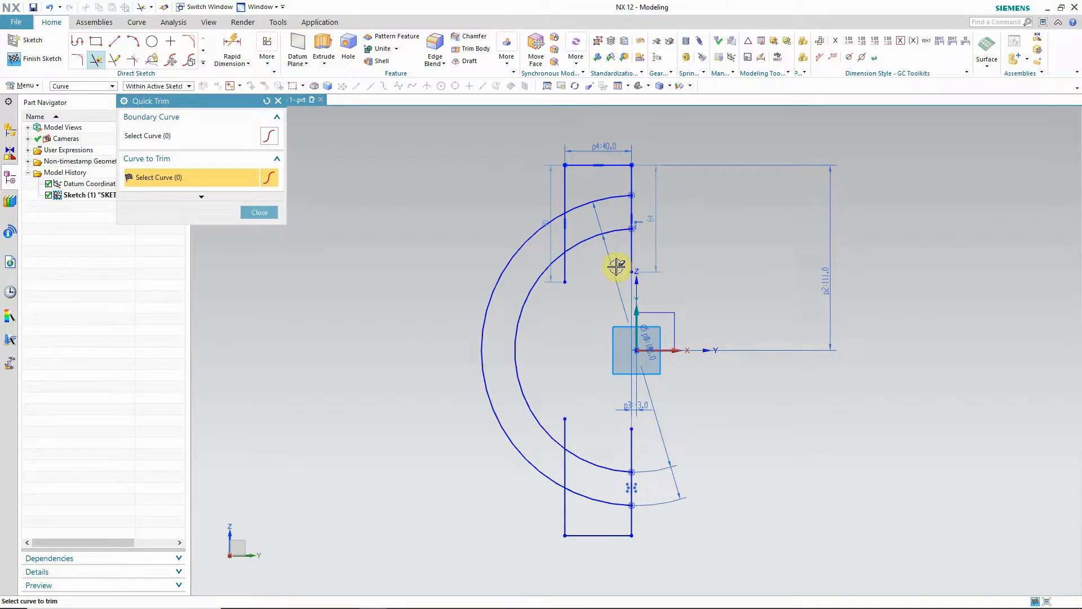
{"action": "mouse_move", "coordinate": [633, 257]}
{"action": "left_mouse_down"}
{"action": "mouse_move", "coordinate": [586, 279]}
{"action": "mouse_move", "coordinate": [576, 260]}
{"action": "left_mouse_up"}
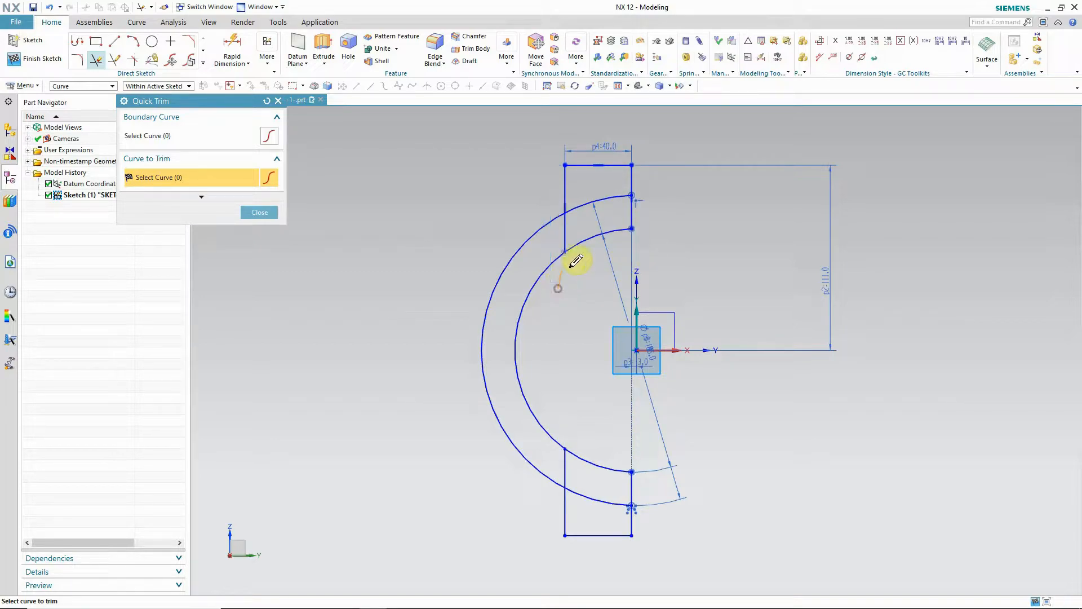
- Trim the outer arc segments inside both lugs and the lugs' left line segments between the arcs, leaving one closed outline
{"action": "scroll", "coordinate": [638, 426], "scroll_direction": "up", "scroll_amount": 3}
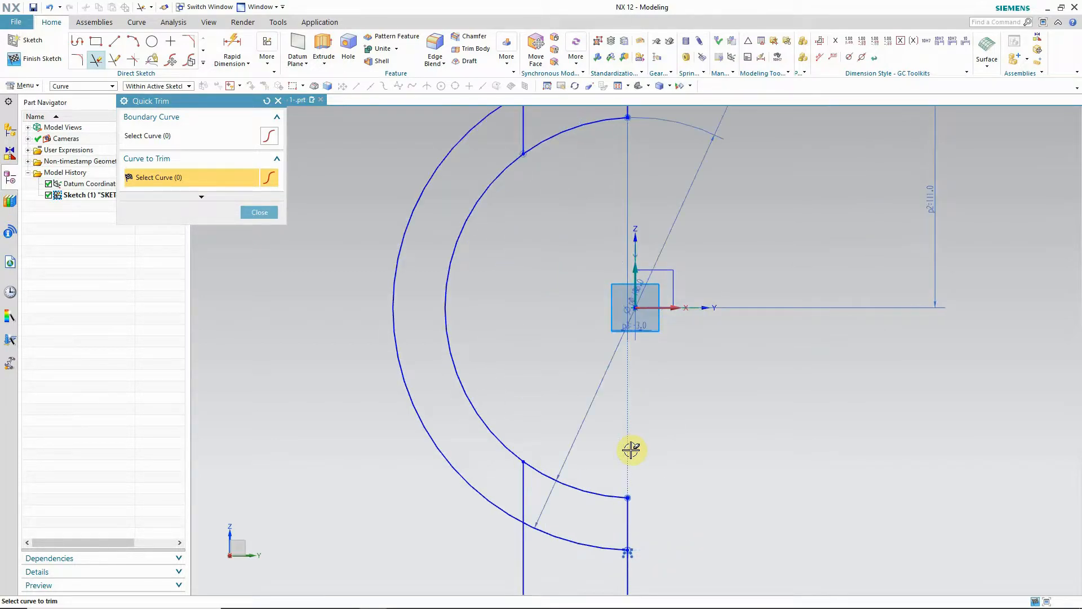
{"action": "left_click_drag", "start_coordinate": [569, 528], "coordinate": [576, 561]}
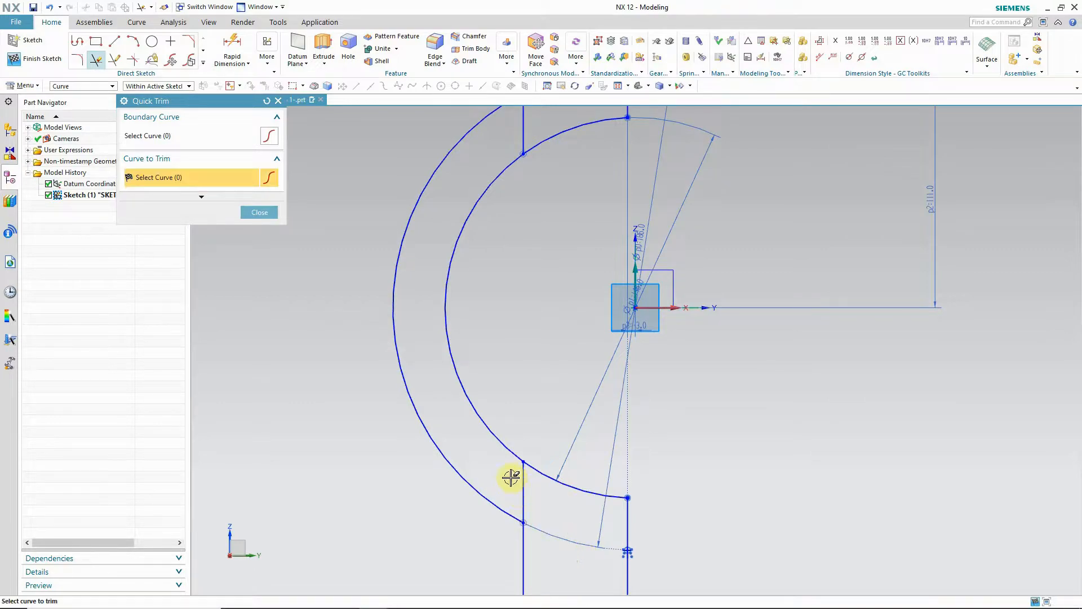
{"action": "scroll", "coordinate": [540, 489], "scroll_direction": "down", "scroll_amount": 2}
{"action": "scroll", "coordinate": [535, 251], "scroll_direction": "up", "scroll_amount": 5}
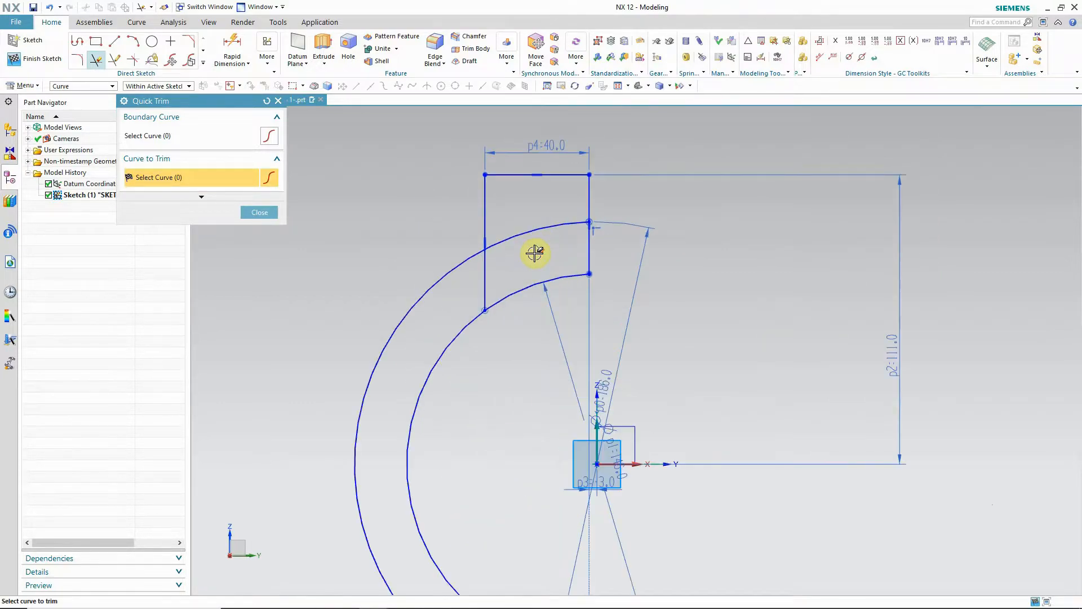
{"action": "left_click_drag", "start_coordinate": [535, 250], "coordinate": [540, 215]}
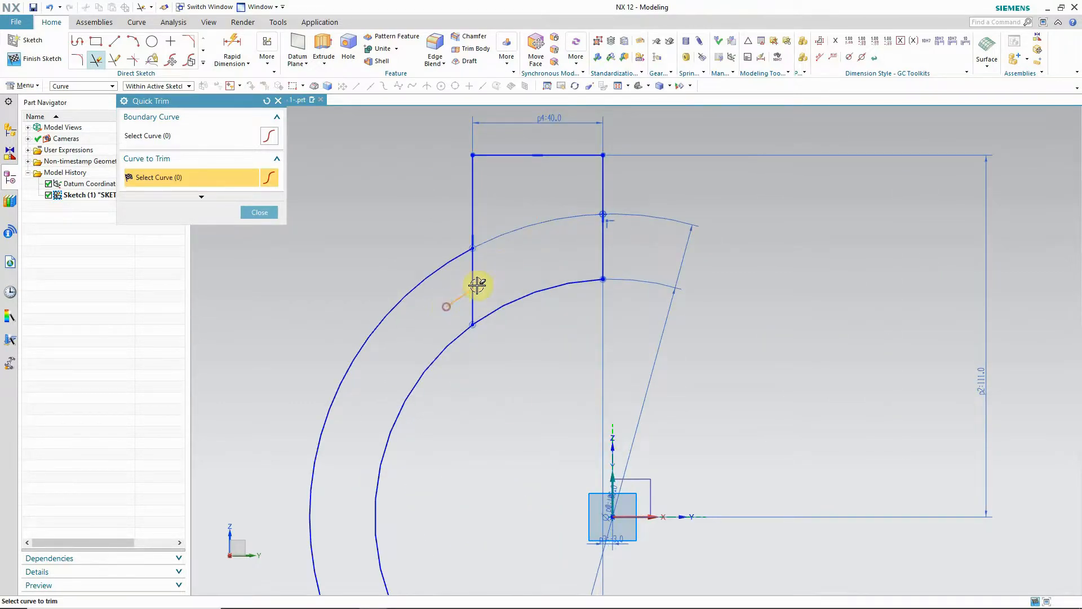
{"action": "scroll", "coordinate": [546, 280], "scroll_direction": "down", "scroll_amount": 3}
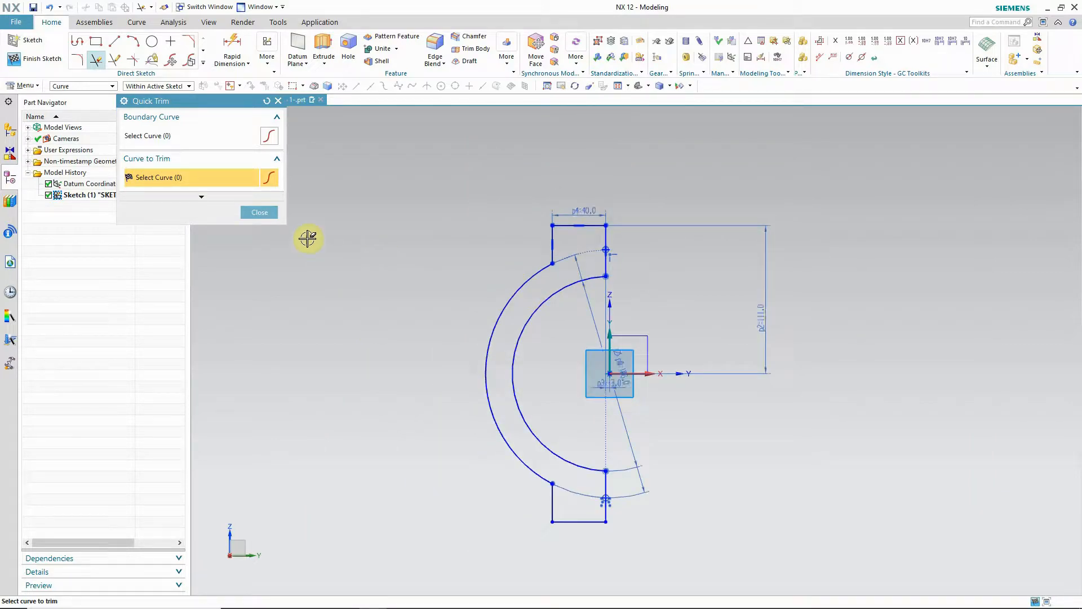
{"action": "left_click", "coordinate": [269, 215]}
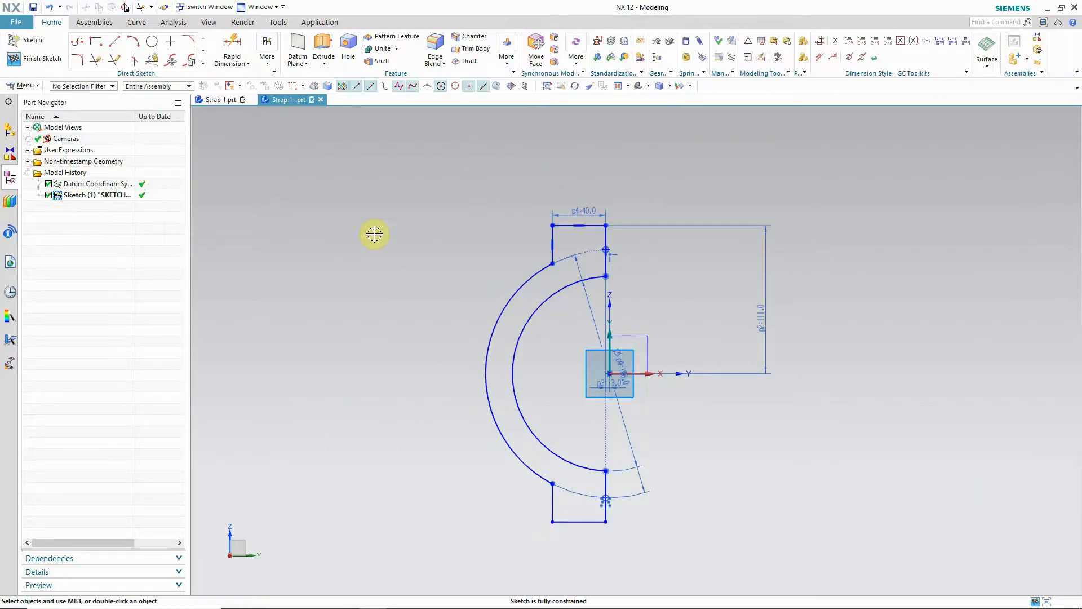
- Finish the sketch and extrude the closed strap profile with a symmetric distance of 12.5 mm
{"action": "scroll", "coordinate": [671, 307], "scroll_direction": "down", "scroll_amount": 1}
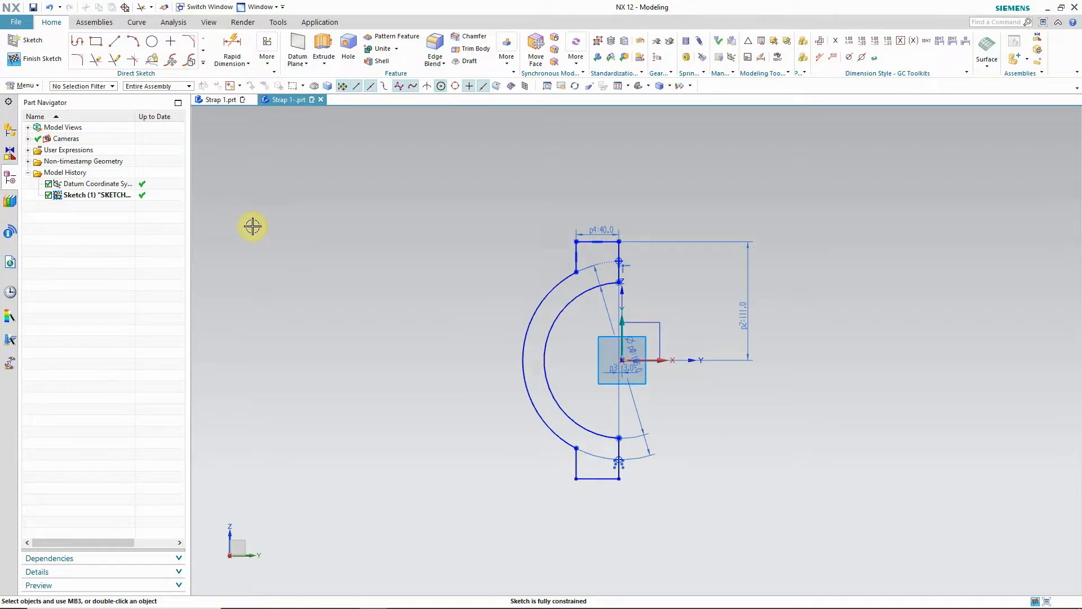
{"action": "middle_click_drag", "start_coordinate": [592, 387], "coordinate": [610, 393], "text": "shift"}
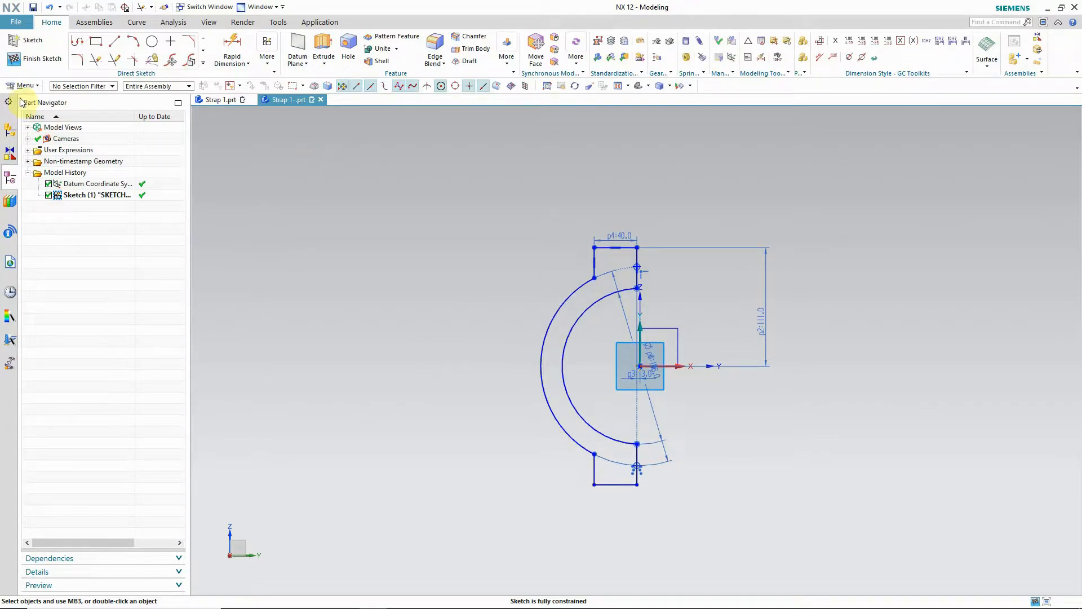
{"action": "left_click", "coordinate": [47, 62]}
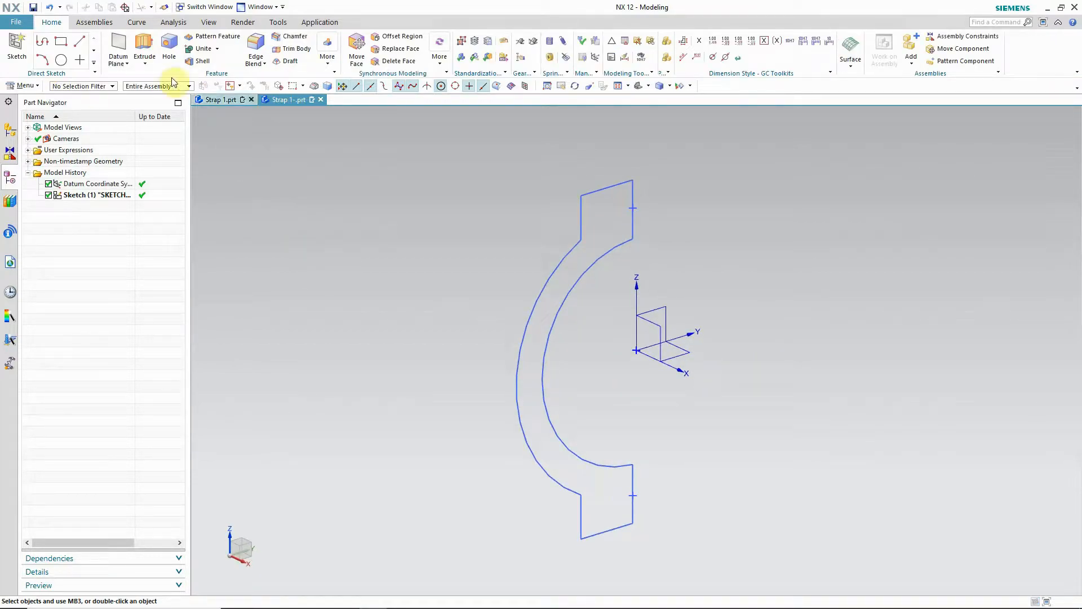
{"action": "left_click", "coordinate": [148, 45]}
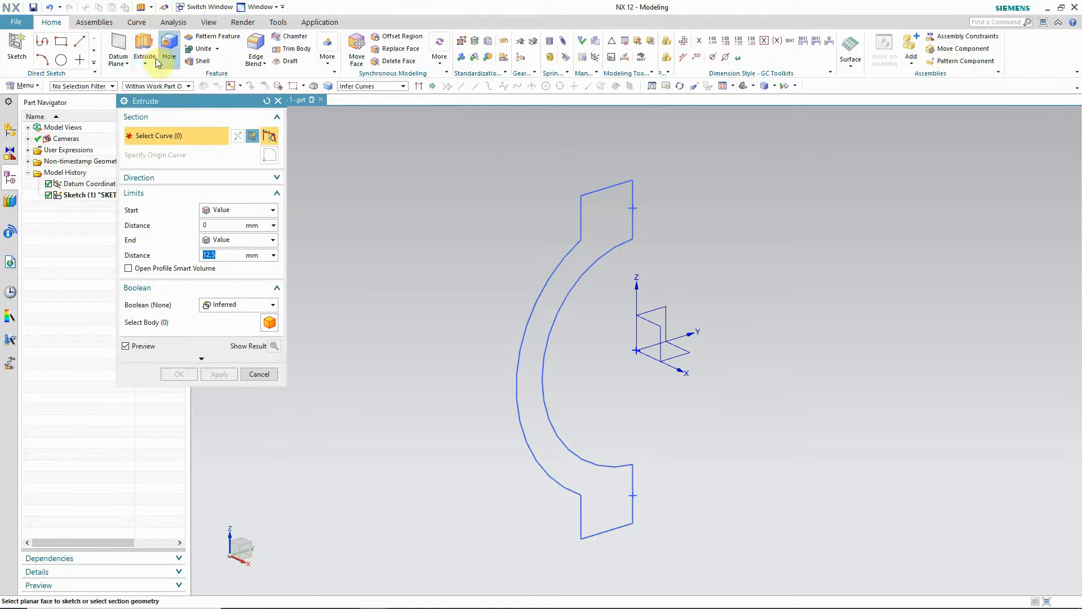
{"action": "left_click", "coordinate": [560, 262]}
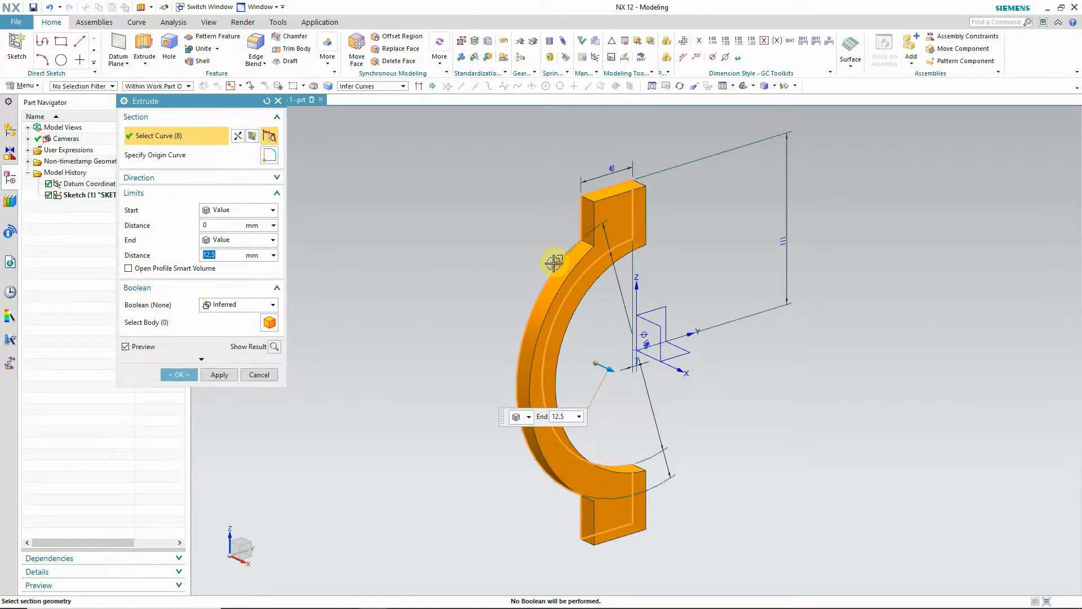
{"action": "left_click", "coordinate": [269, 240]}
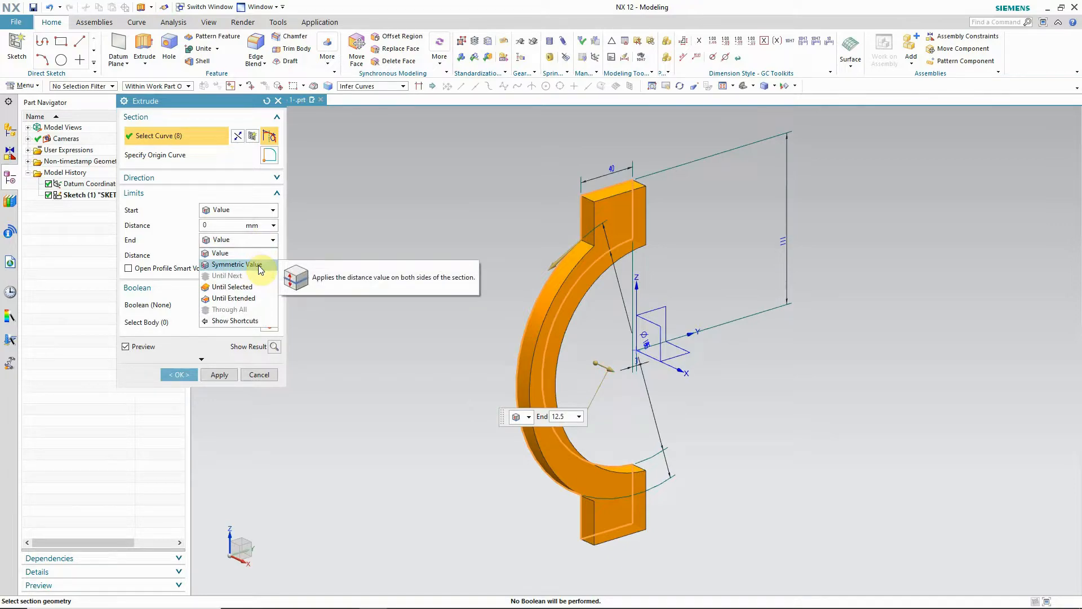
{"action": "left_click", "coordinate": [258, 265]}
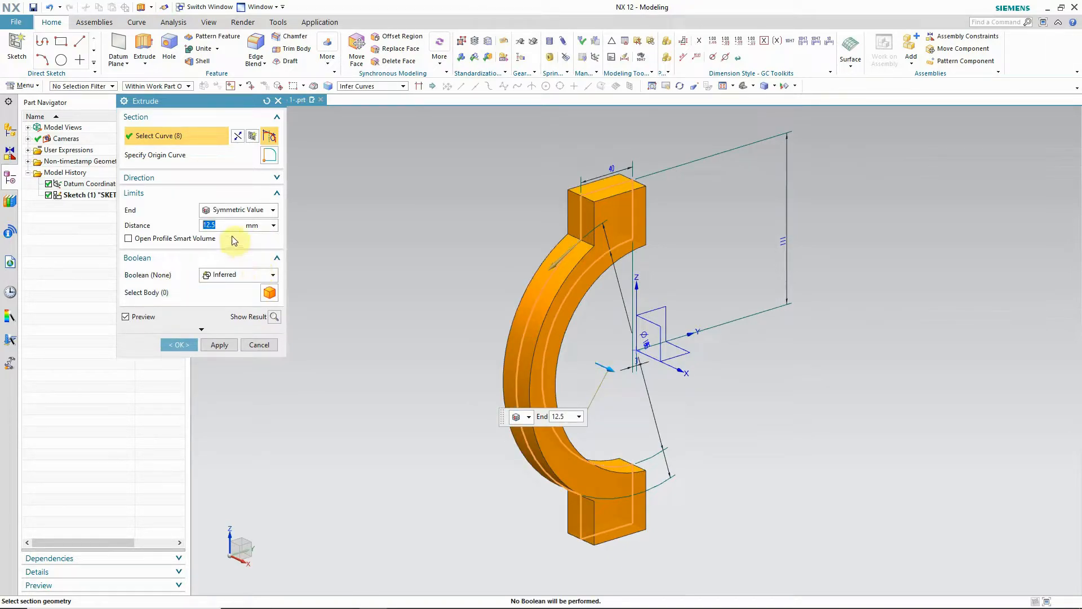
{"action": "left_click_drag", "start_coordinate": [221, 226], "coordinate": [186, 230]}
{"action": "type", "text": "25"}
{"action": "left_click", "coordinate": [192, 345]}
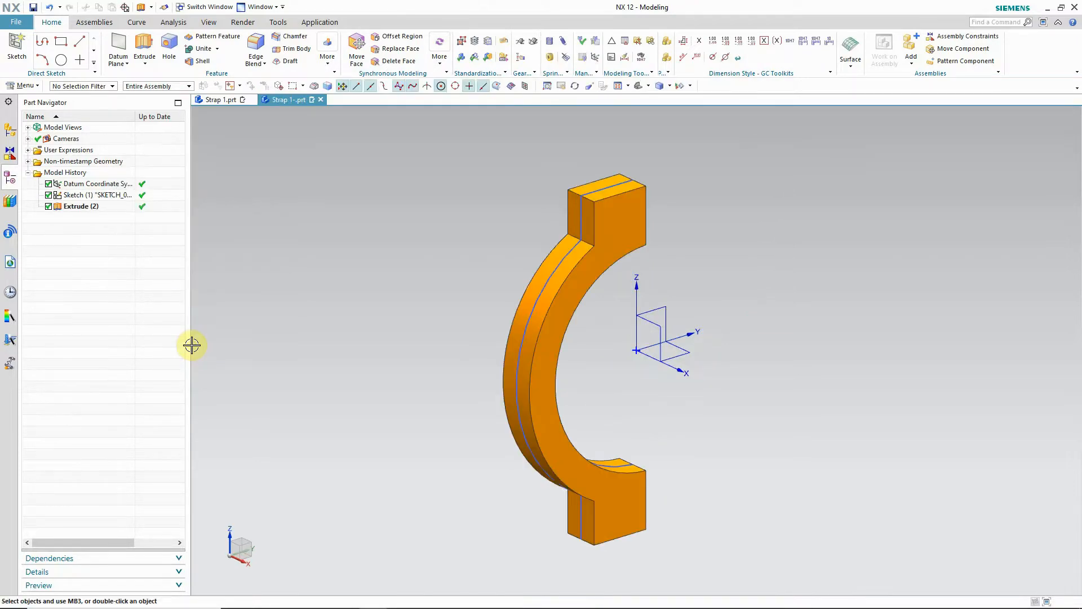
- Create a new sketch on the XZ plane of the datum coordinate system
{"action": "right_click", "coordinate": [309, 253]}
{"action": "left_click", "coordinate": [352, 320]}
{"action": "left_click_drag", "start_coordinate": [427, 396], "coordinate": [329, 382]}
{"action": "right_click", "coordinate": [296, 301]}
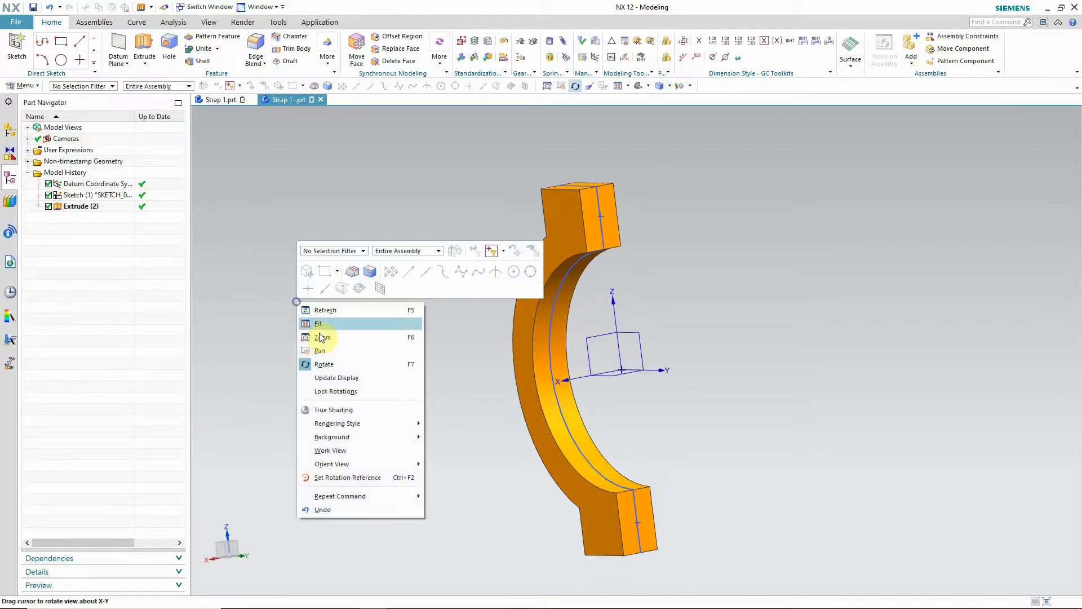
{"action": "left_click", "coordinate": [327, 363]}
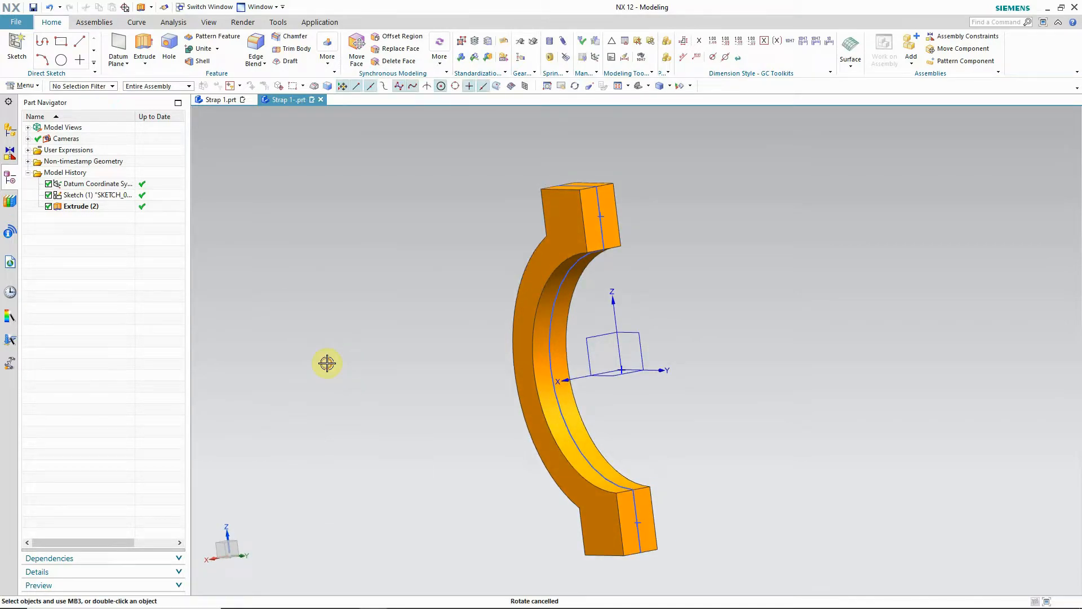
{"action": "left_click", "coordinate": [17, 46]}
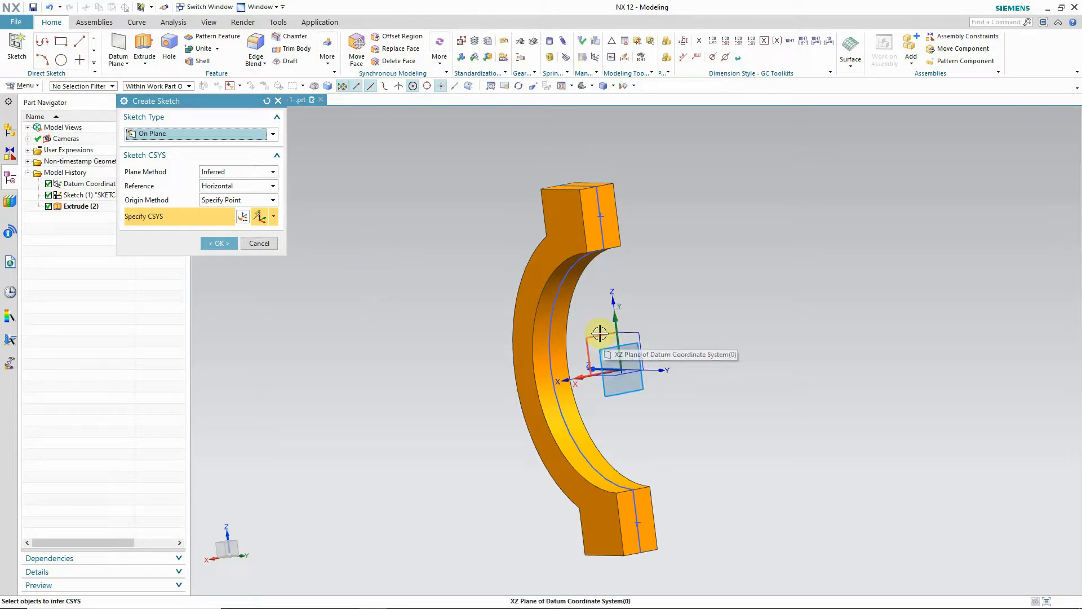
{"action": "left_click", "coordinate": [599, 333]}
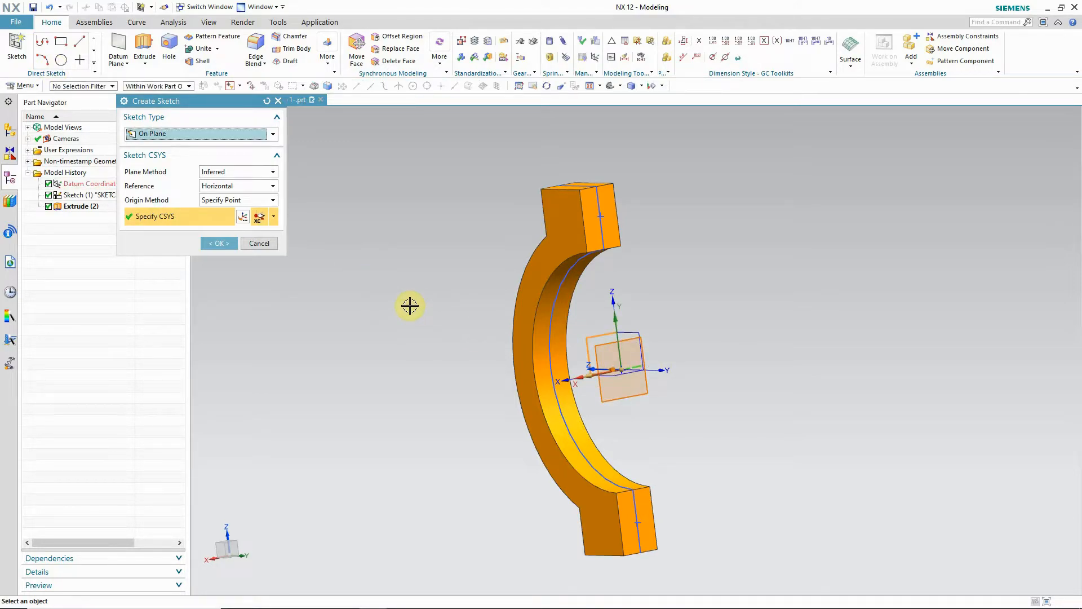
{"action": "left_click", "coordinate": [220, 244]}
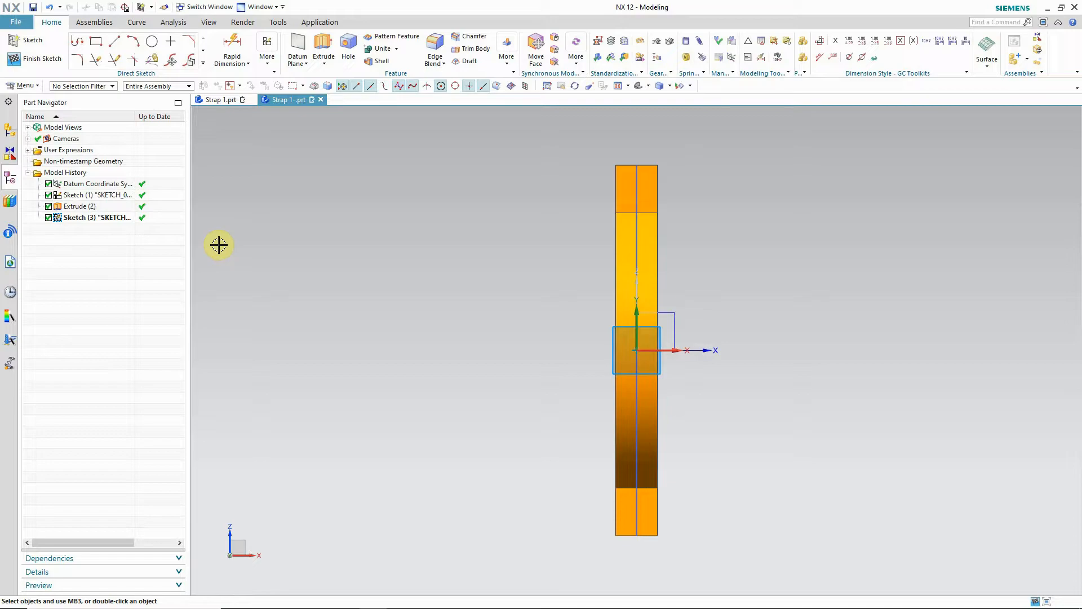
- Draw a rectangle about 19 mm wide and 29 mm high across the upper lug's lower edge, starting at XC -9, YC 91
{"action": "left_click", "coordinate": [96, 41]}
{"action": "scroll", "coordinate": [645, 204], "scroll_direction": "up", "scroll_amount": 3}
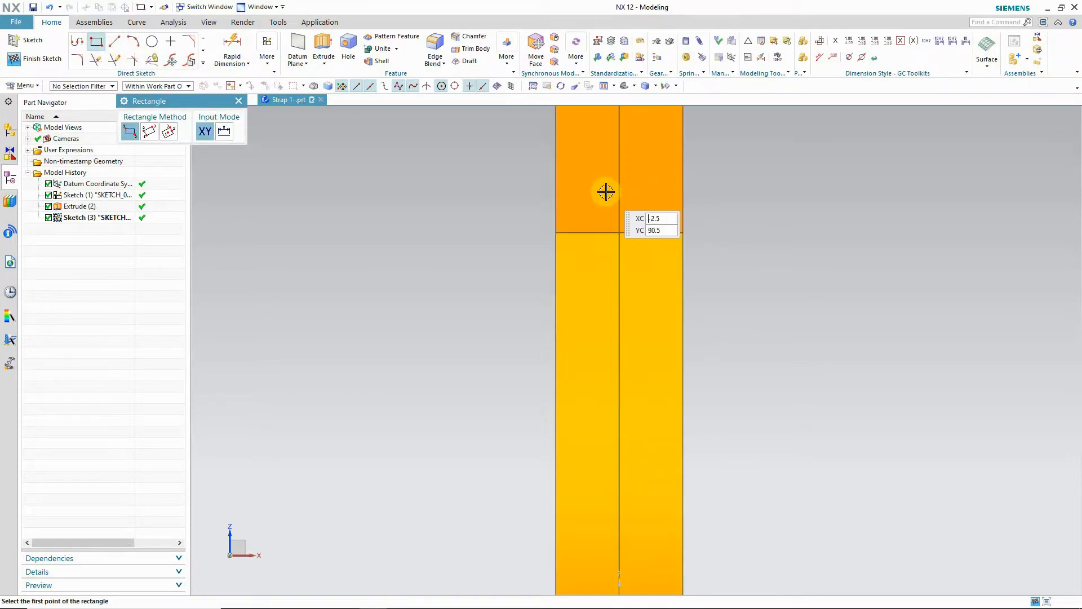
{"action": "scroll", "coordinate": [604, 192], "scroll_direction": "down", "scroll_amount": 2}
{"action": "scroll", "coordinate": [596, 195], "scroll_direction": "up", "scroll_amount": 2}
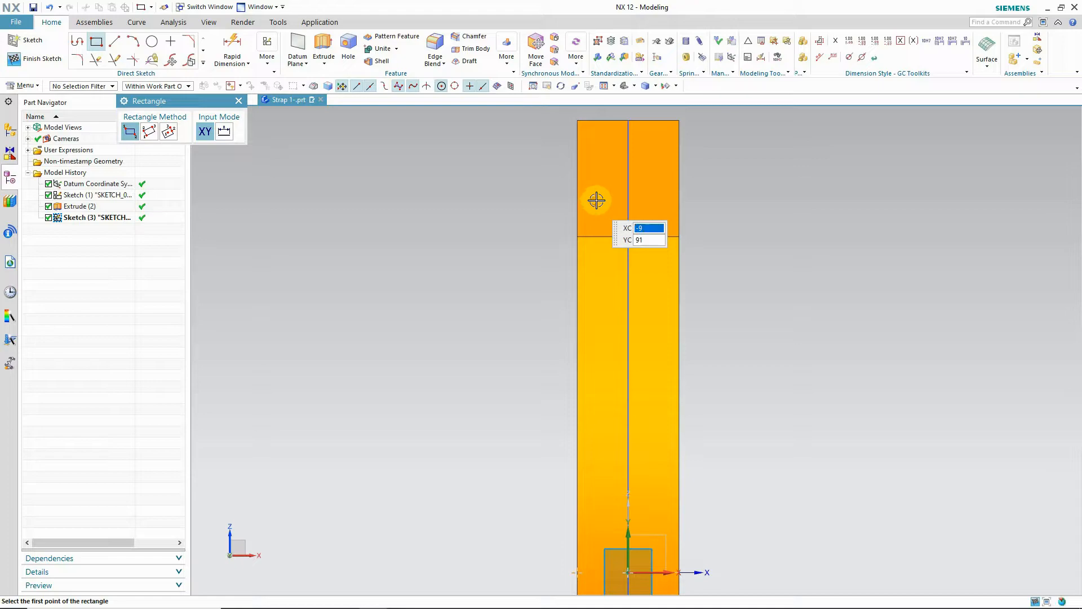
{"action": "left_click", "coordinate": [596, 200]}
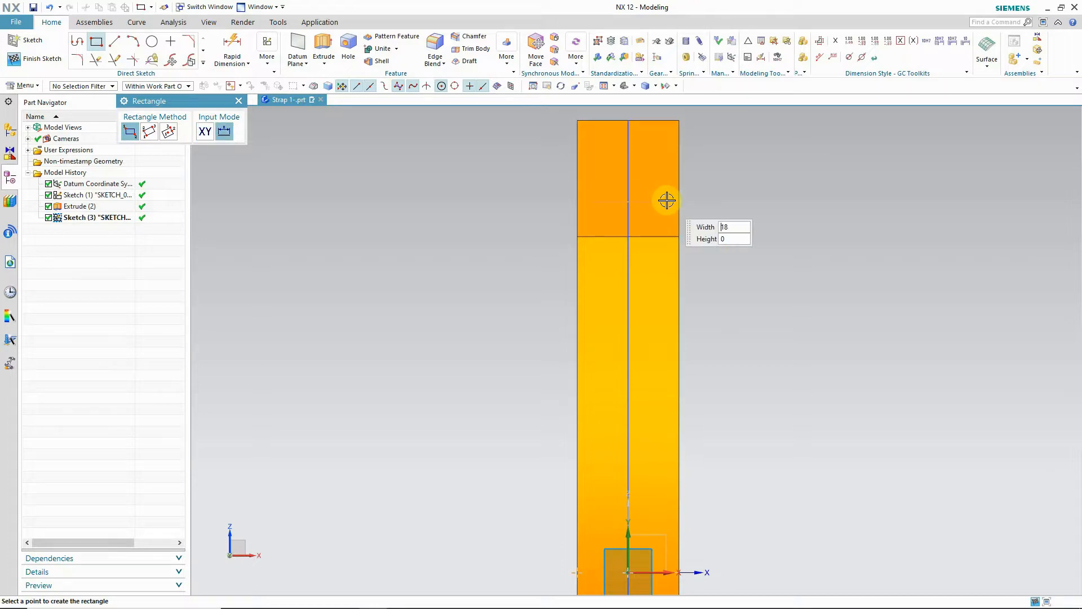
{"action": "left_click", "coordinate": [669, 319]}
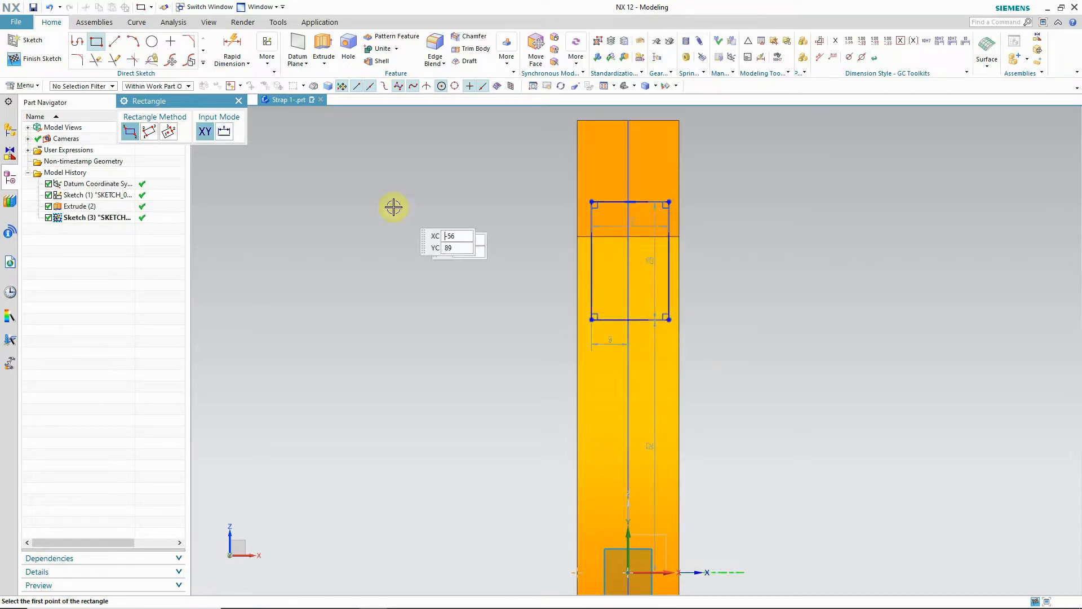
{"action": "left_click", "coordinate": [241, 102]}
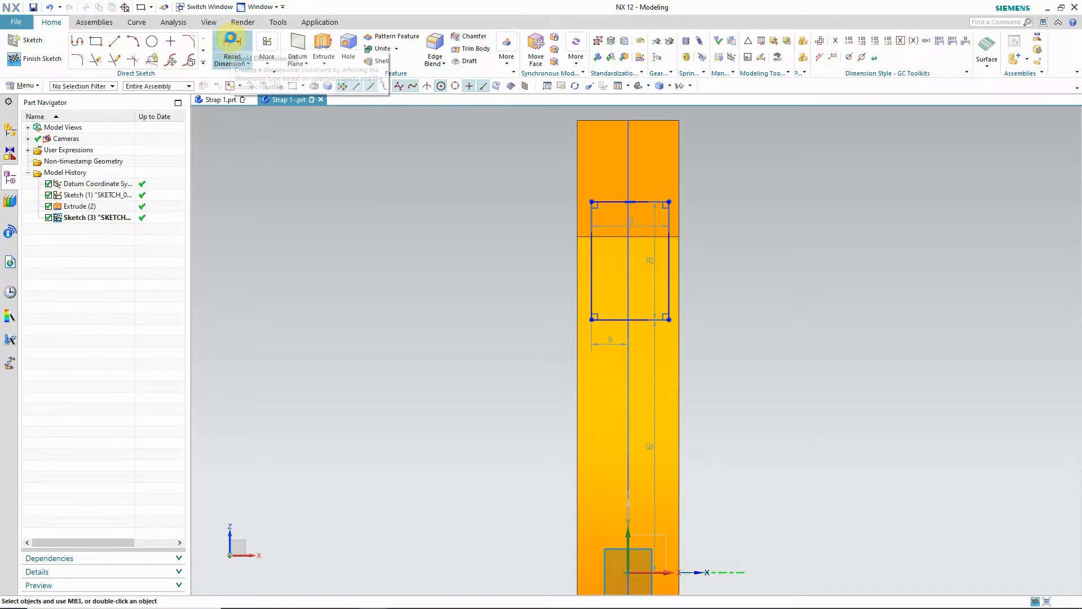
- Dimension the rectangle's width with Rapid Dimension and set it to 20 mm
{"action": "left_click", "coordinate": [232, 48]}
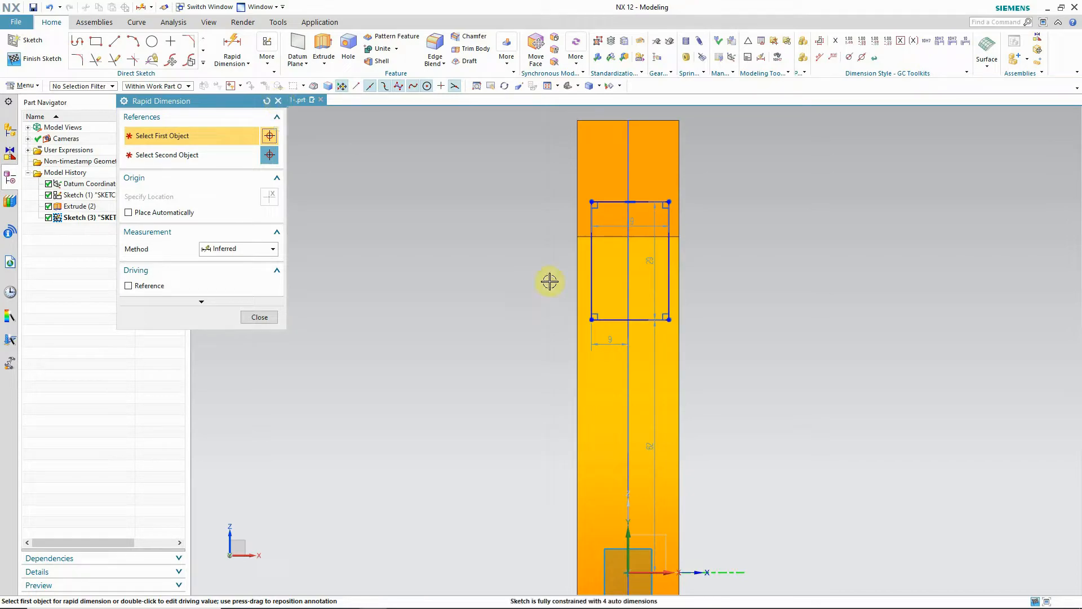
{"action": "left_click", "coordinate": [642, 227]}
{"action": "left_click", "coordinate": [586, 235]}
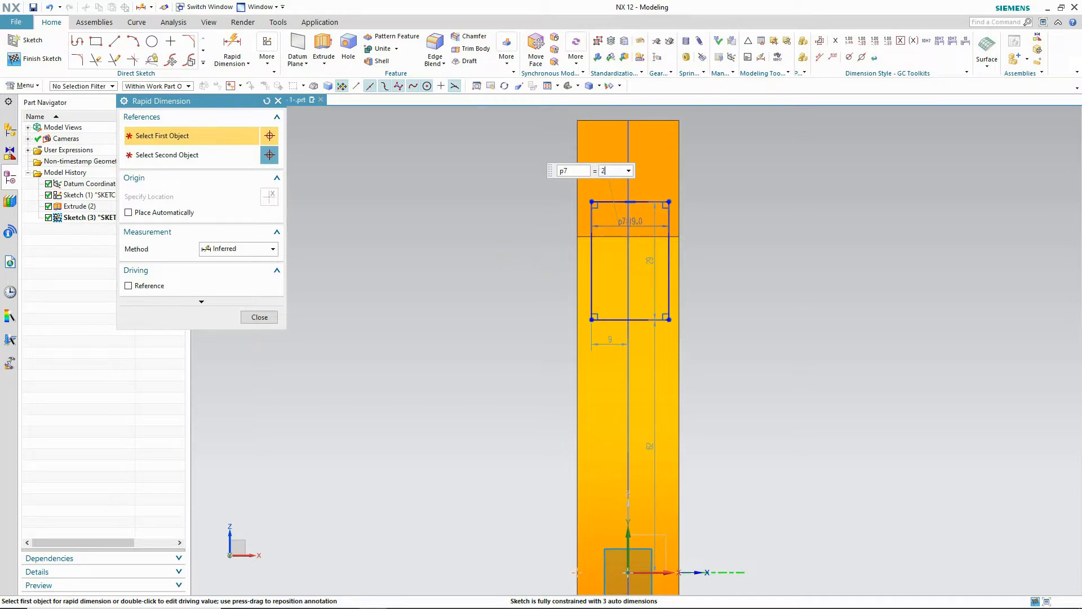
{"action": "key", "text": "Return"}
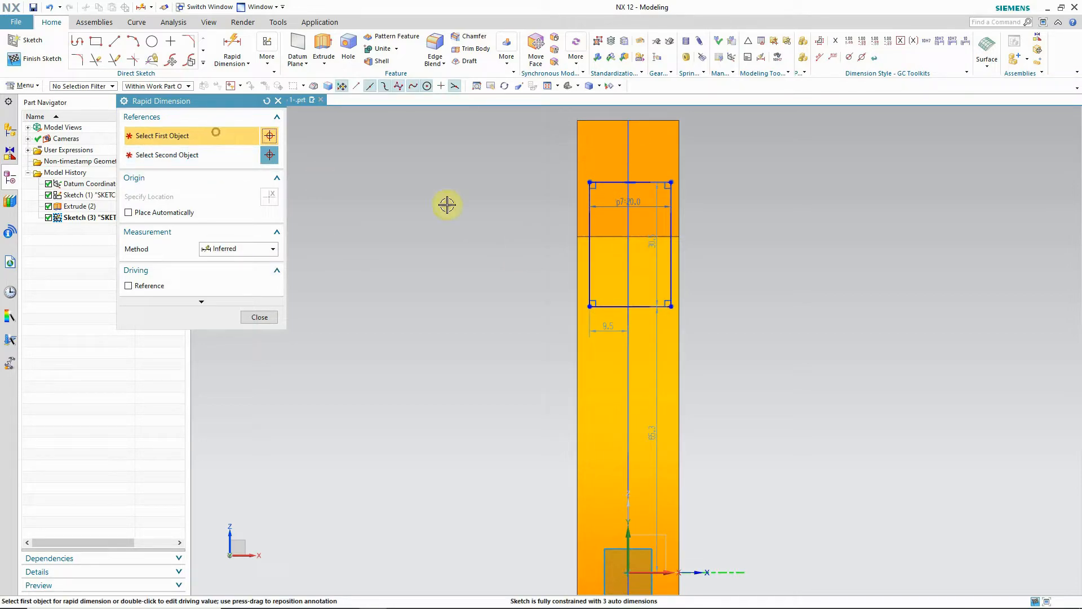
- Dimension the vertical distance from the rectangle's upper edge to the sketch origin and set it to 76 mm
{"action": "left_click", "coordinate": [664, 182]}
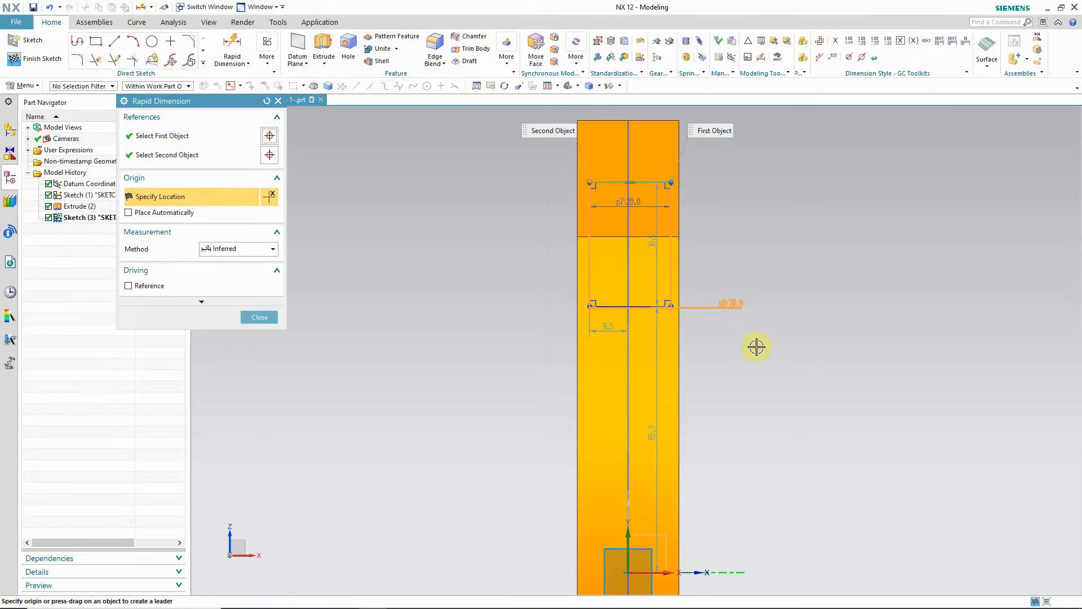
{"action": "left_click", "coordinate": [629, 572]}
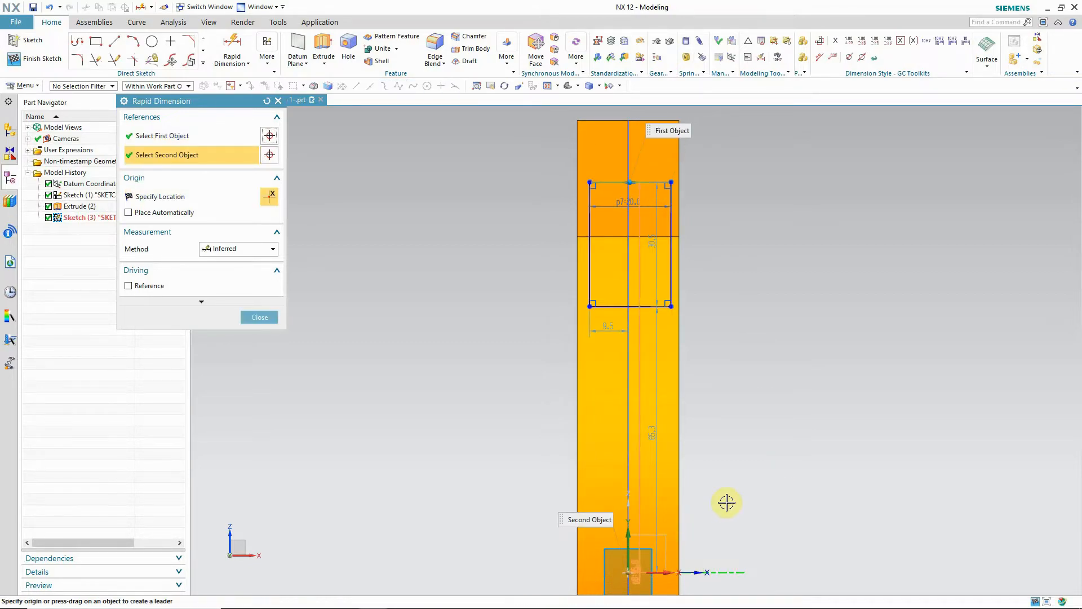
{"action": "left_click", "coordinate": [794, 471]}
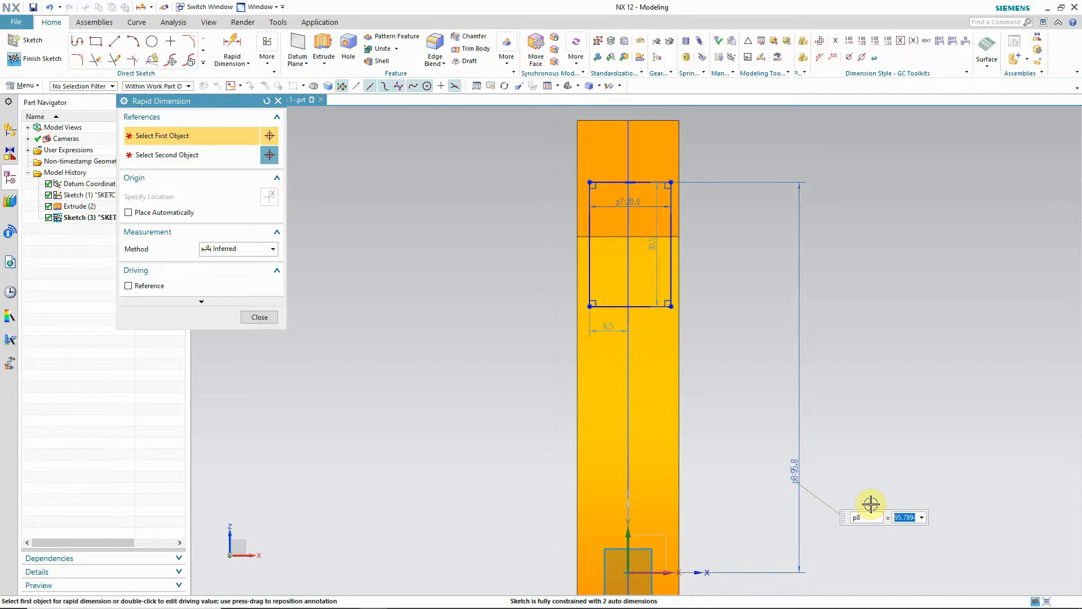
{"action": "key", "text": "Return"}
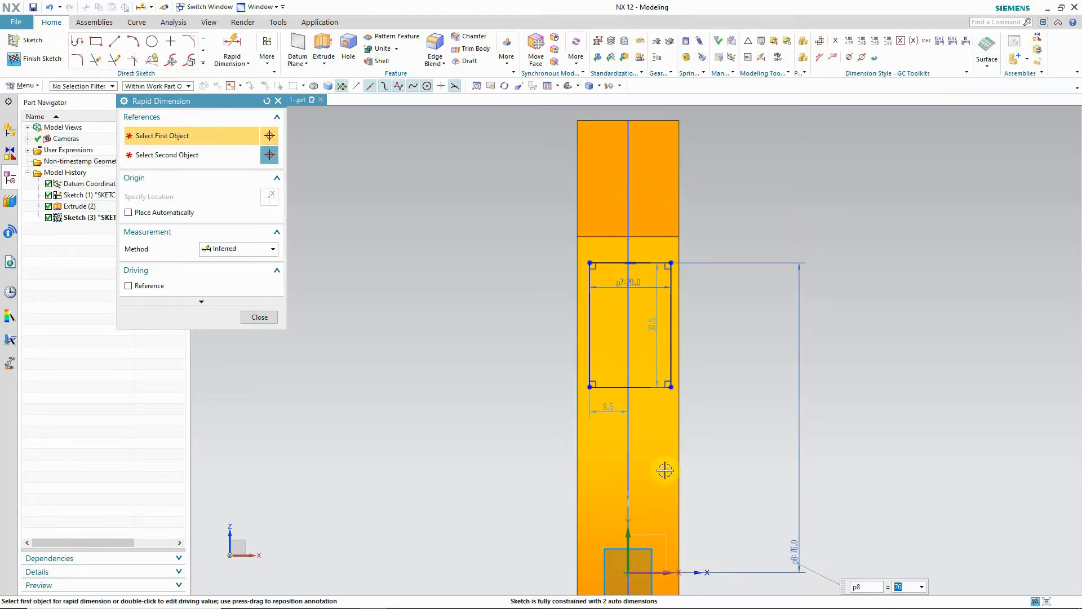
{"action": "scroll", "coordinate": [488, 268], "scroll_direction": "down", "scroll_amount": 2}
{"action": "scroll", "coordinate": [646, 391], "scroll_direction": "up", "scroll_amount": 1}
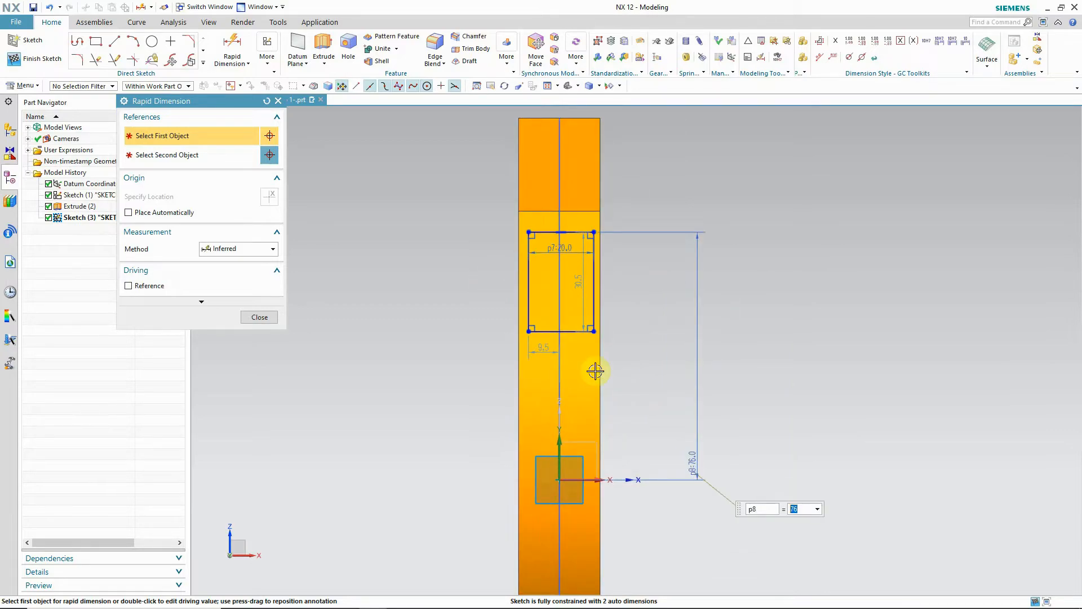
{"action": "scroll", "coordinate": [555, 302], "scroll_direction": "up", "scroll_amount": 4}
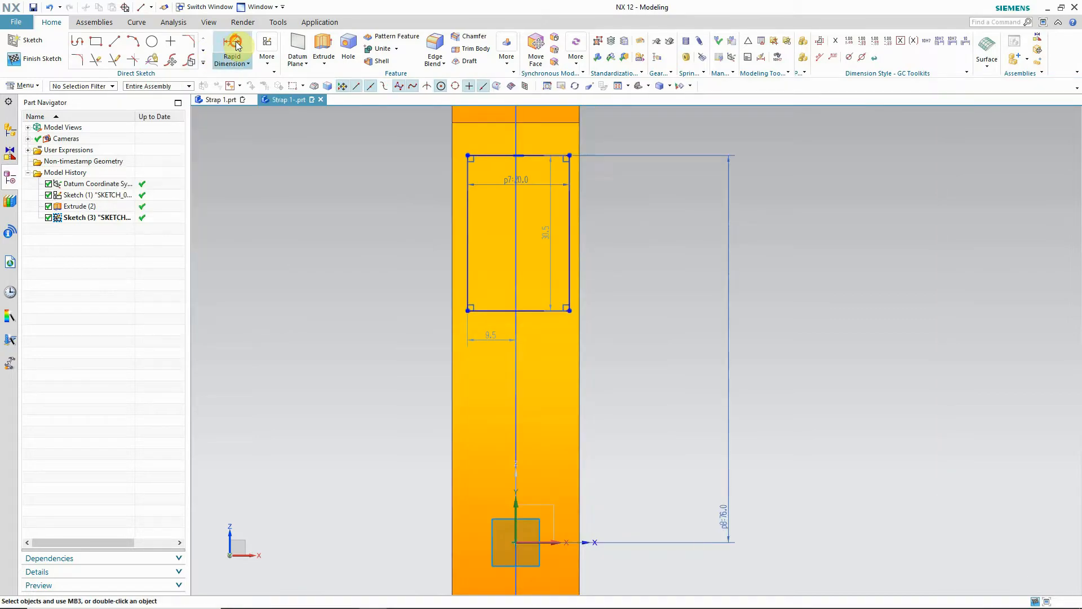
- Centre the rectangle on the strap by dimensioning its lower edge's midpoint 0 mm from the first sketch's vertical arc line
{"action": "left_click", "coordinate": [232, 50]}
{"action": "scroll", "coordinate": [530, 306], "scroll_direction": "up", "scroll_amount": 4}
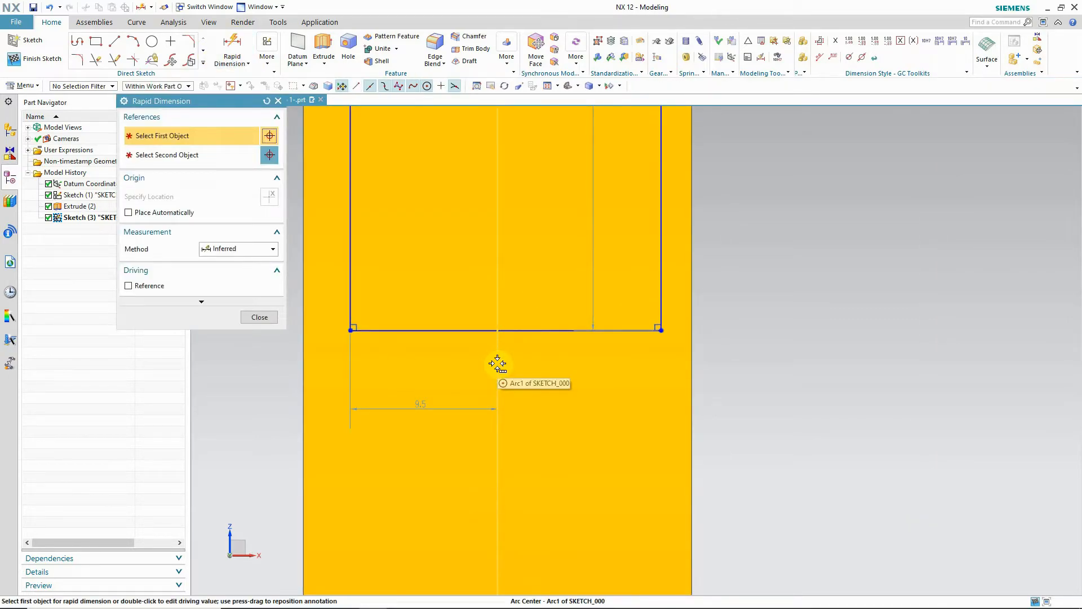
{"action": "left_click", "coordinate": [497, 303]}
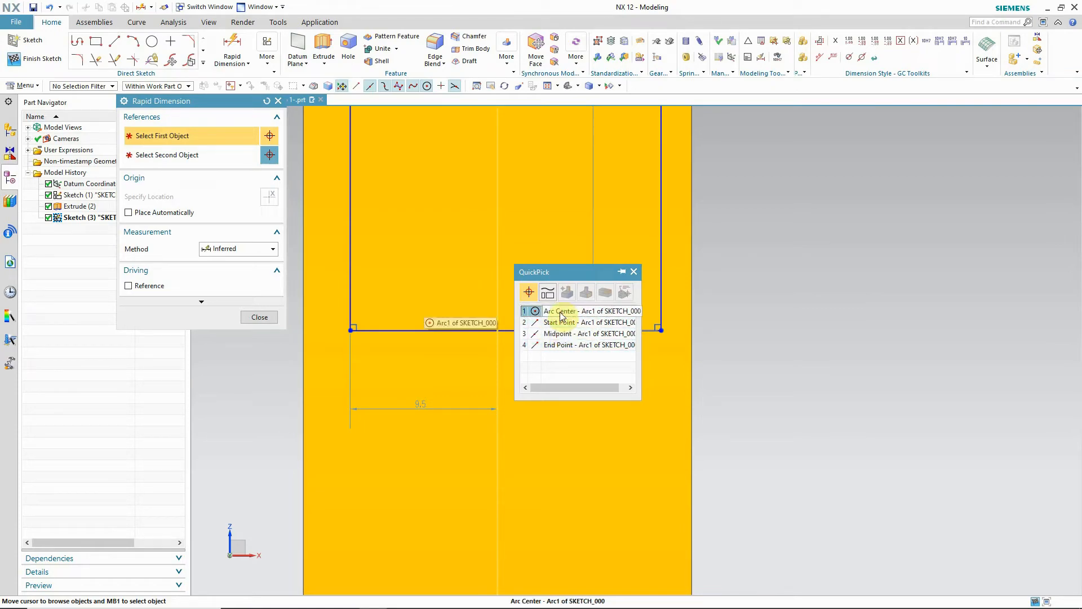
{"action": "left_click", "coordinate": [560, 321]}
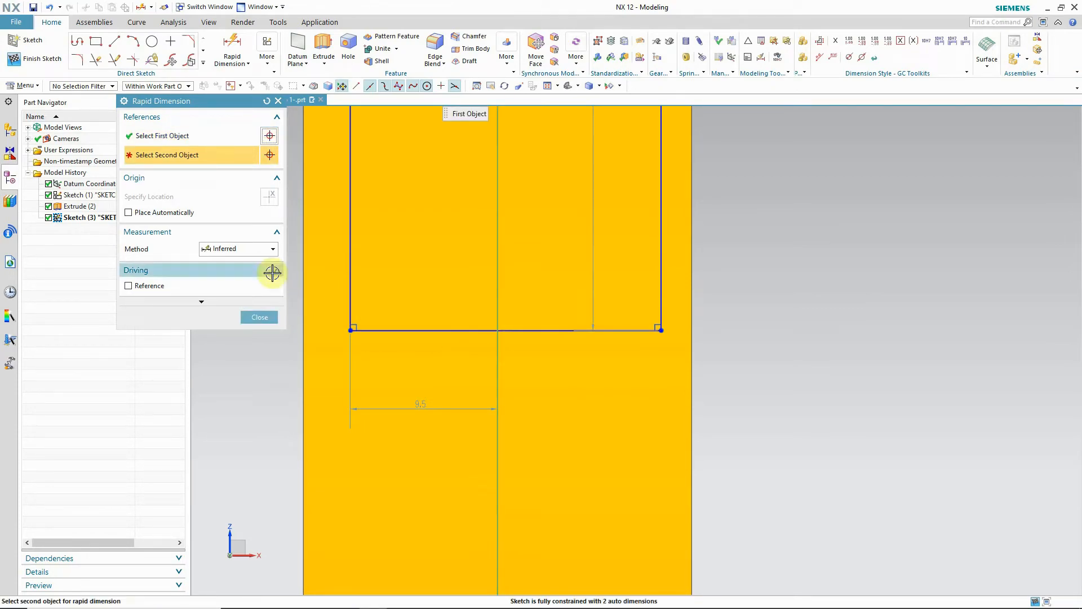
{"action": "left_click", "coordinate": [506, 330]}
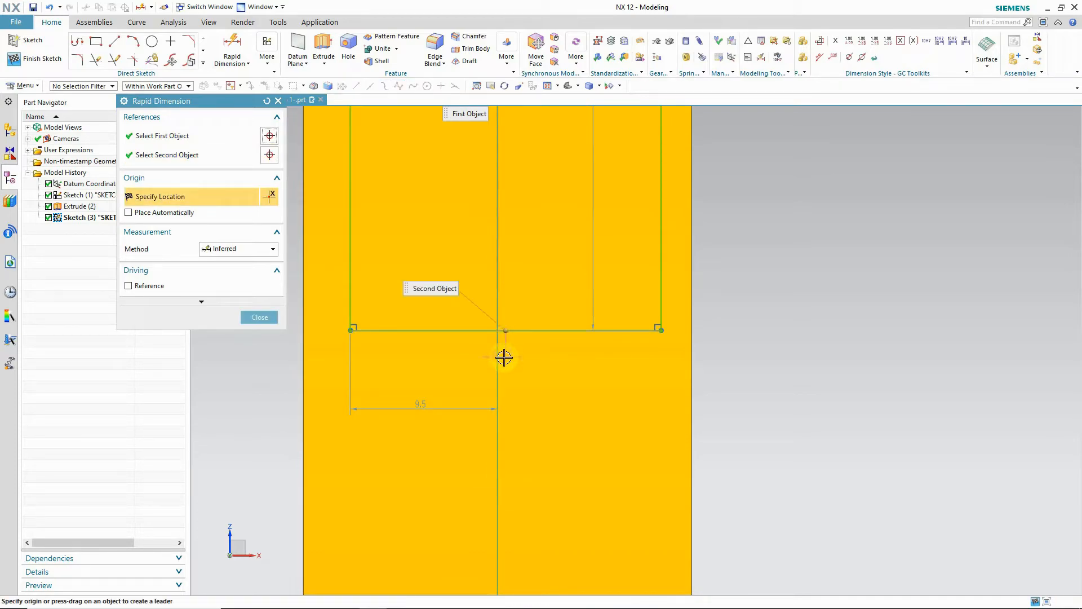
{"action": "left_click", "coordinate": [504, 382]}
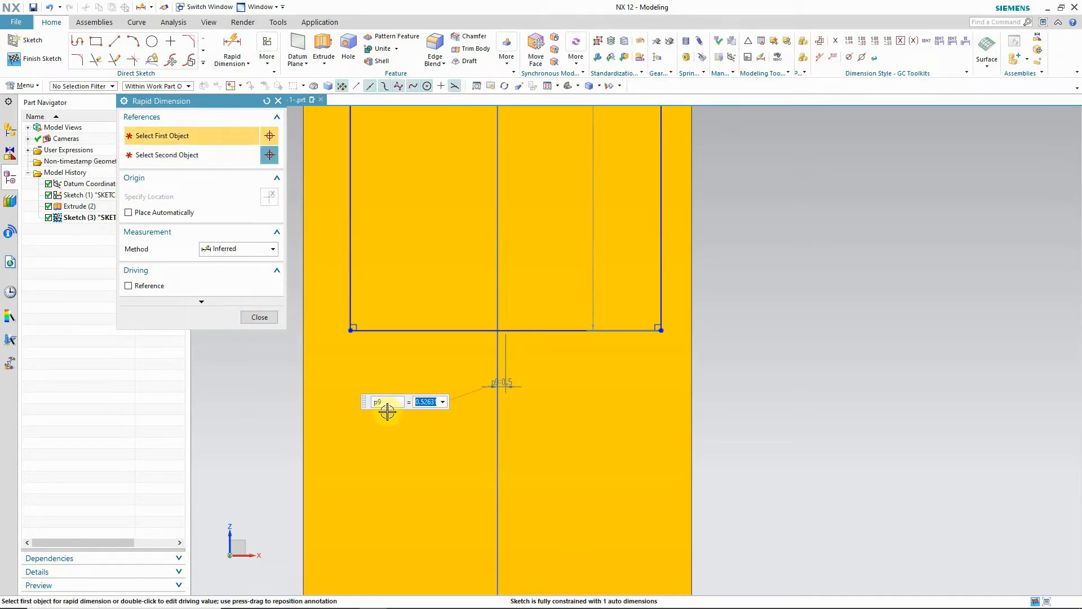
{"action": "type", "text": "0"}
{"action": "key", "text": "Return"}
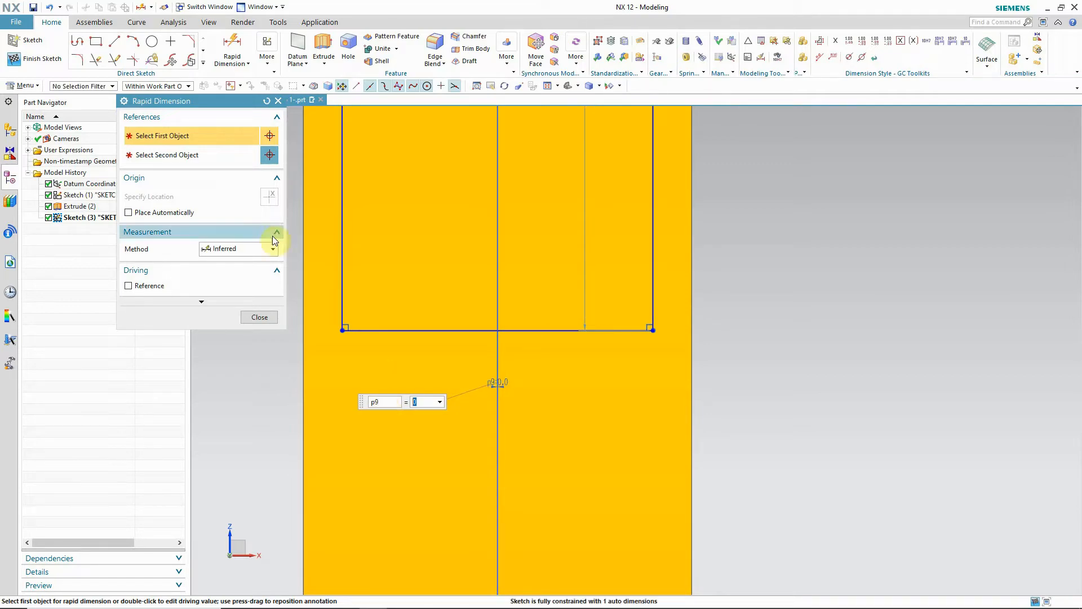
{"action": "left_click", "coordinate": [274, 318]}
- Set the rectangle's height dimension to 22 mm
{"action": "scroll", "coordinate": [620, 518], "scroll_direction": "down", "scroll_amount": 1}
{"action": "scroll", "coordinate": [619, 518], "scroll_direction": "down", "scroll_amount": 2}
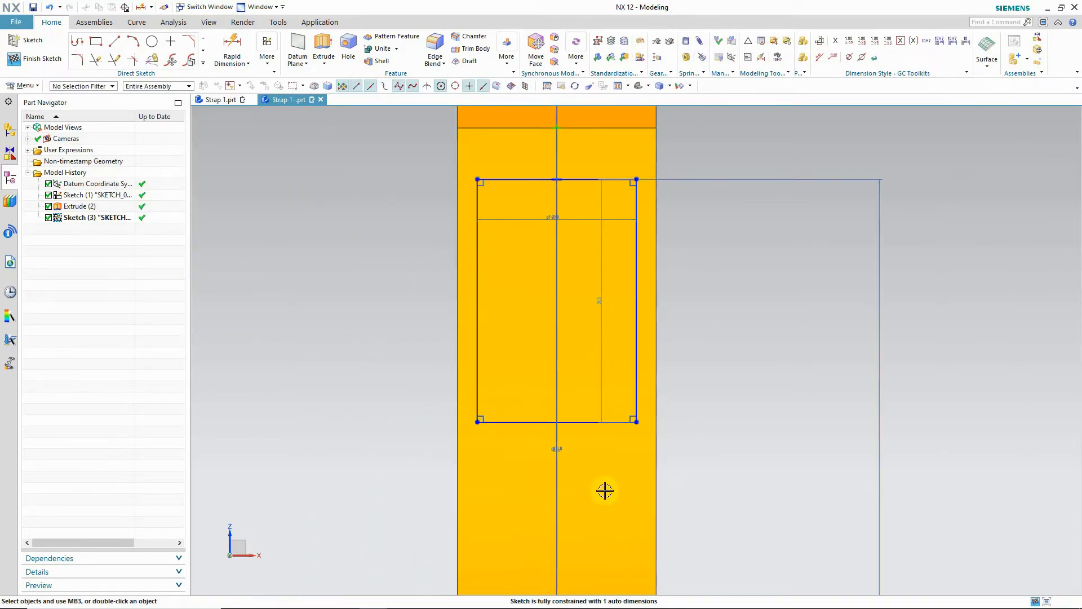
{"action": "left_click", "coordinate": [603, 337]}
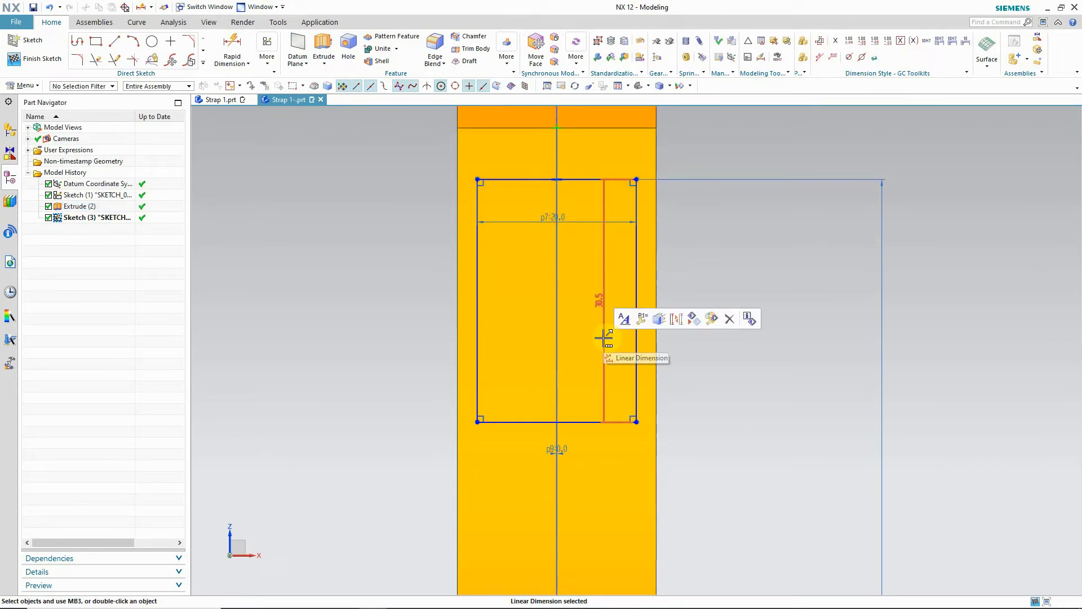
{"action": "double_click", "coordinate": [601, 310]}
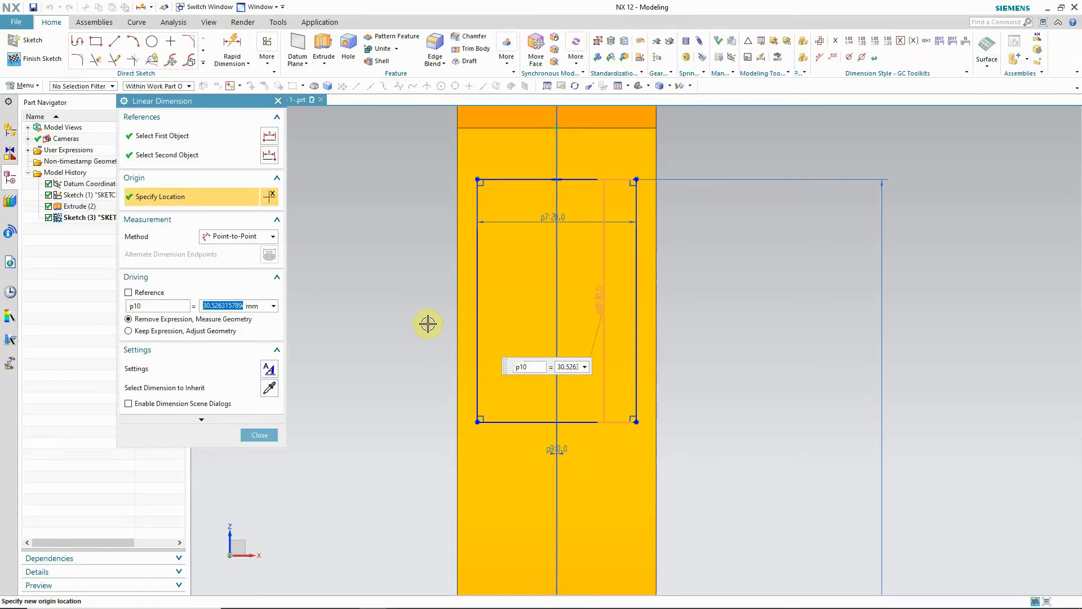
{"action": "key", "text": "Return"}
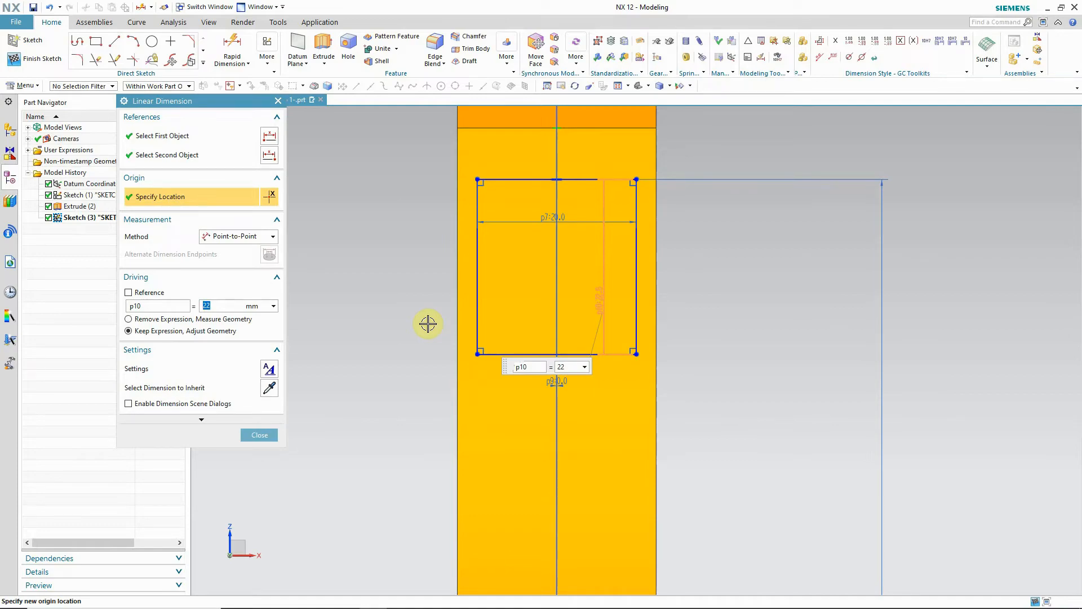
{"action": "left_click", "coordinate": [264, 435]}
{"action": "scroll", "coordinate": [782, 374], "scroll_direction": "down", "scroll_amount": 5}
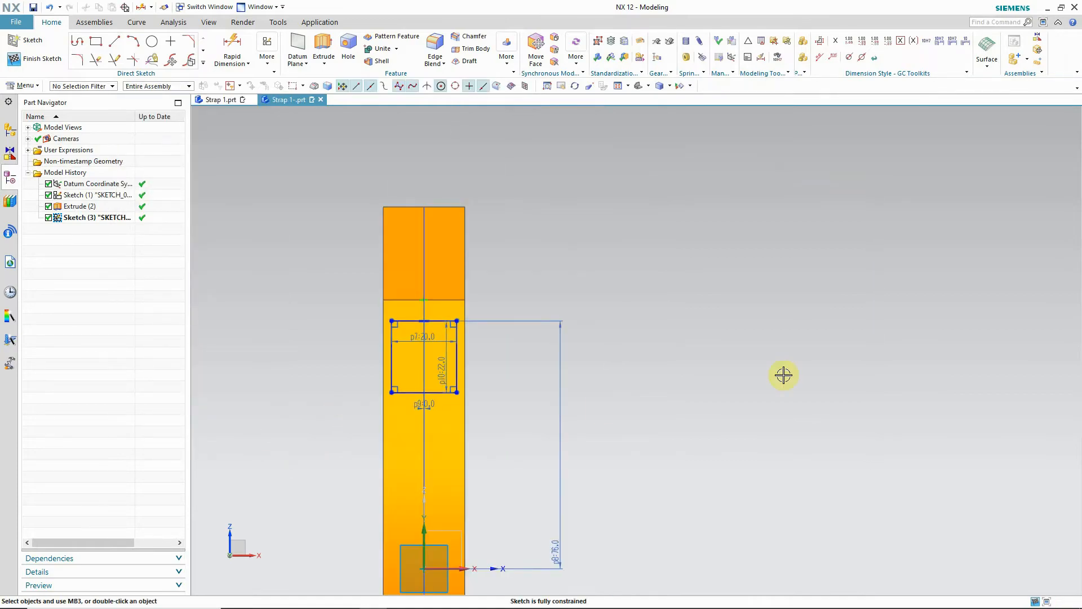
- Finish the sketch and revolve the rectangle 360° about the datum X-axis, subtracting it from the strap body
{"action": "left_click", "coordinate": [40, 58]}
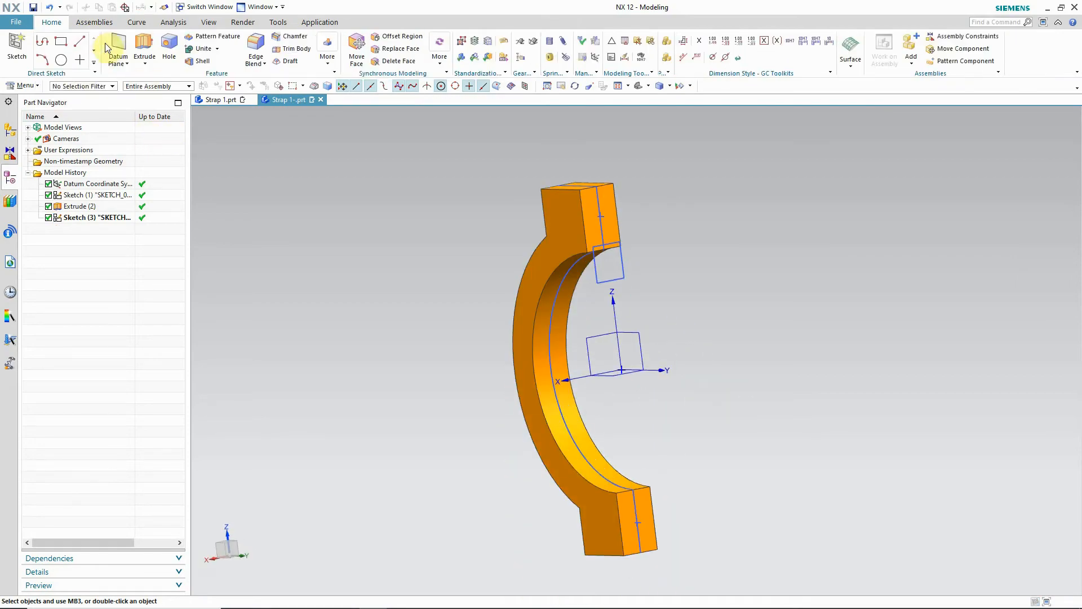
{"action": "left_click", "coordinate": [144, 66]}
{"action": "left_click", "coordinate": [156, 92]}
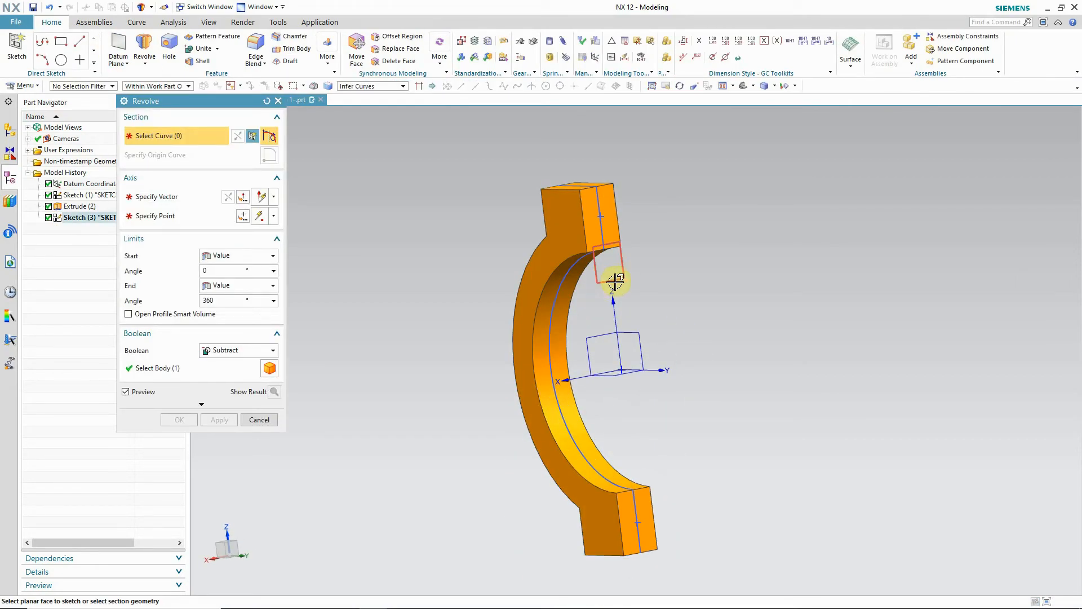
{"action": "left_click", "coordinate": [615, 277]}
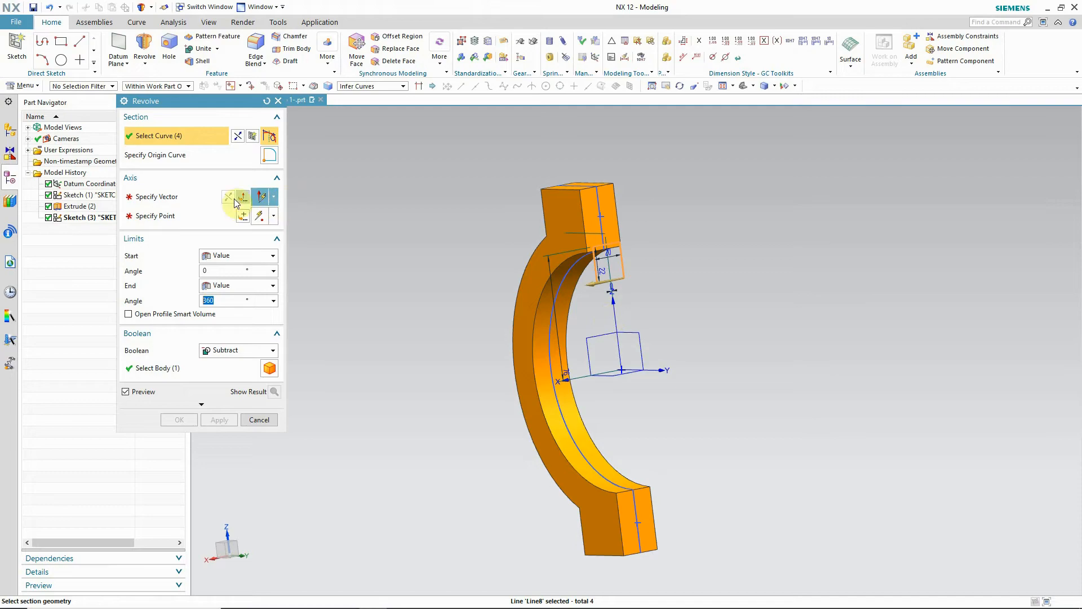
{"action": "left_click", "coordinate": [172, 202]}
{"action": "left_click", "coordinate": [608, 358]}
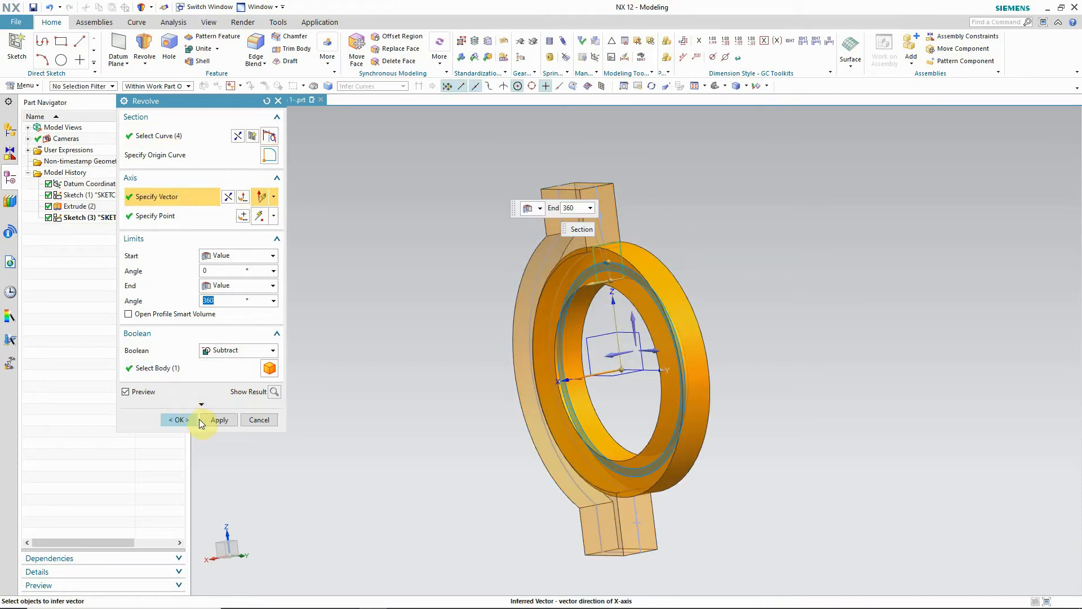
{"action": "left_click", "coordinate": [247, 353]}
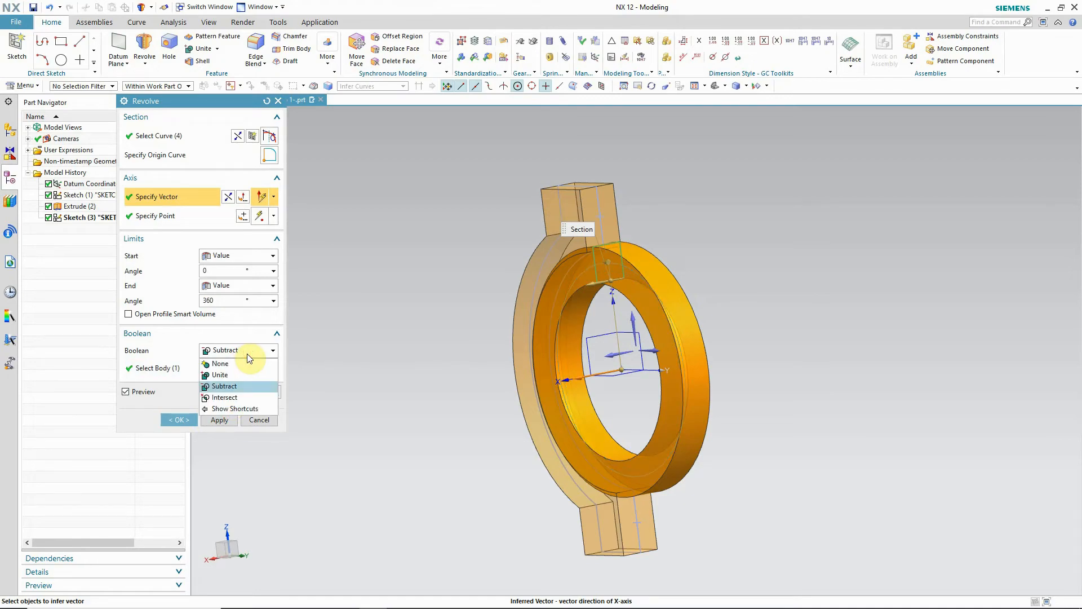
{"action": "left_click", "coordinate": [214, 385]}
{"action": "left_click", "coordinate": [183, 421]}
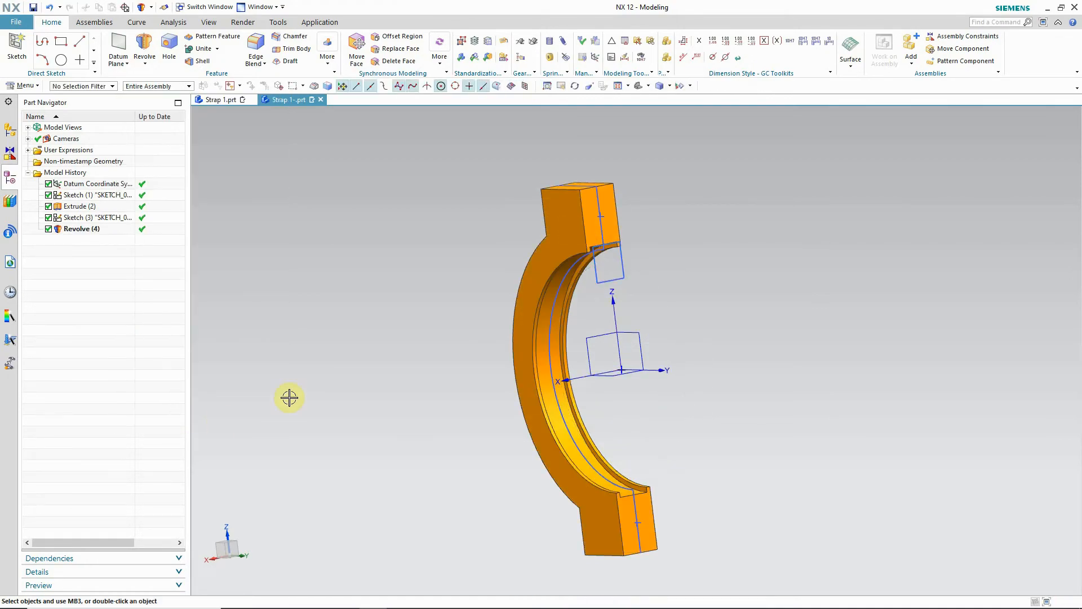
- Hide all sketches and datums so that only the solid strap body is displayed
{"action": "right_click", "coordinate": [353, 318]}
{"action": "left_click", "coordinate": [387, 391]}
{"action": "mouse_move", "coordinate": [387, 379]}
{"action": "left_mouse_down"}
{"action": "mouse_move", "coordinate": [374, 386]}
{"action": "mouse_move", "coordinate": [399, 385]}
{"action": "mouse_move", "coordinate": [425, 411]}
{"action": "mouse_move", "coordinate": [401, 379]}
{"action": "left_mouse_up"}
{"action": "right_click", "coordinate": [364, 320]}
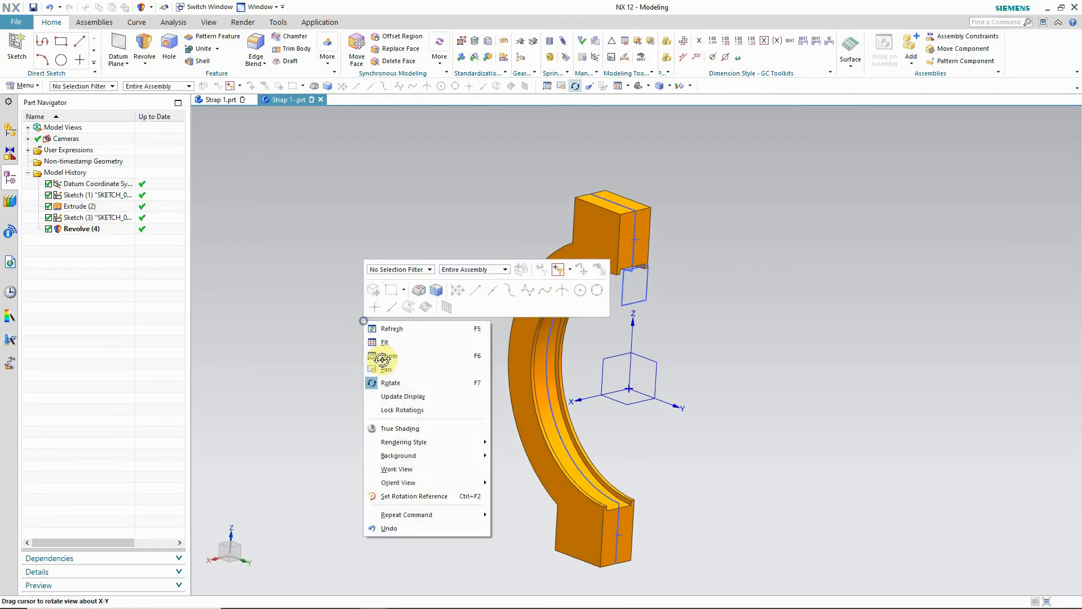
{"action": "left_click", "coordinate": [395, 384]}
{"action": "left_click", "coordinate": [690, 85]}
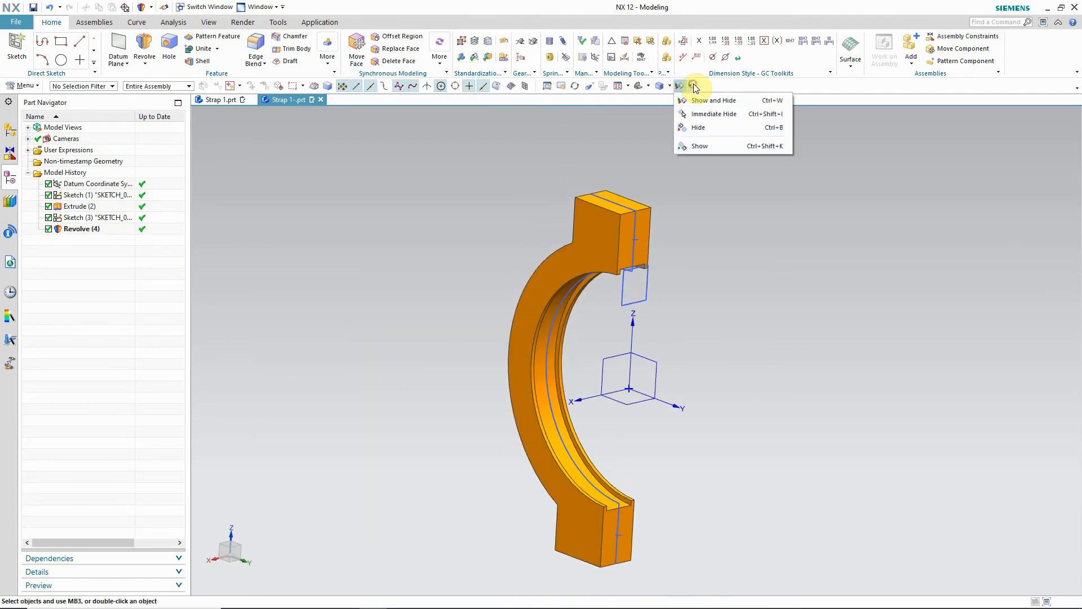
{"action": "left_click", "coordinate": [698, 101]}
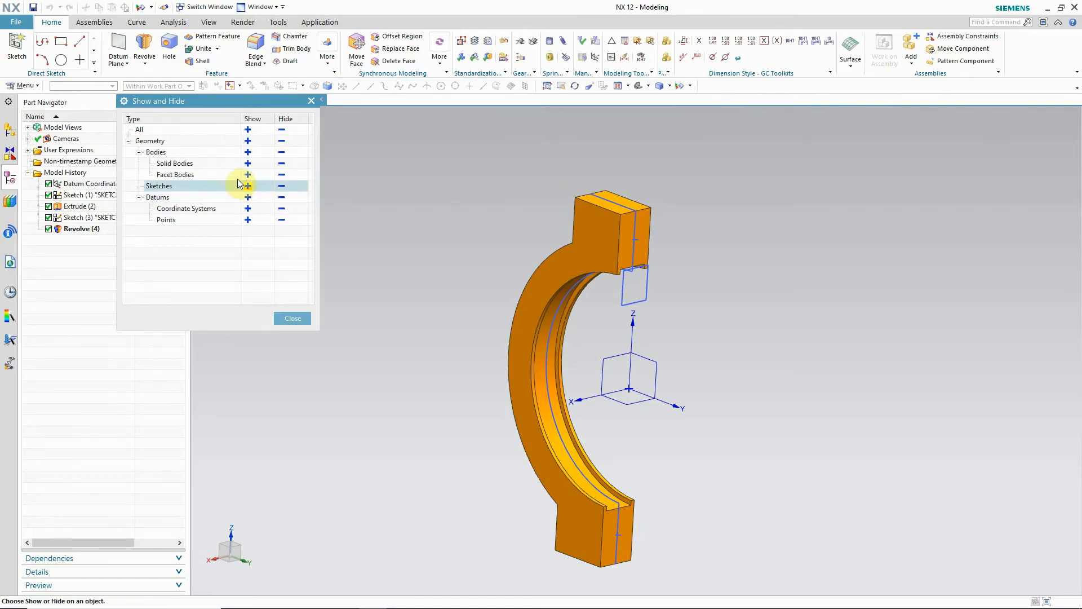
{"action": "left_click", "coordinate": [282, 186]}
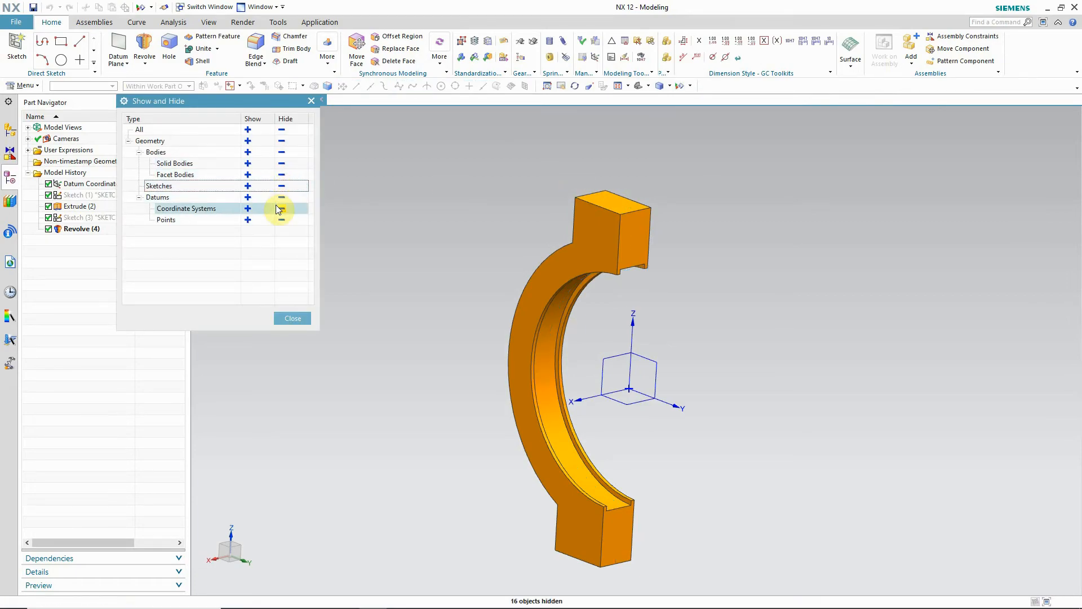
{"action": "left_click", "coordinate": [281, 200]}
{"action": "left_click", "coordinate": [293, 318]}
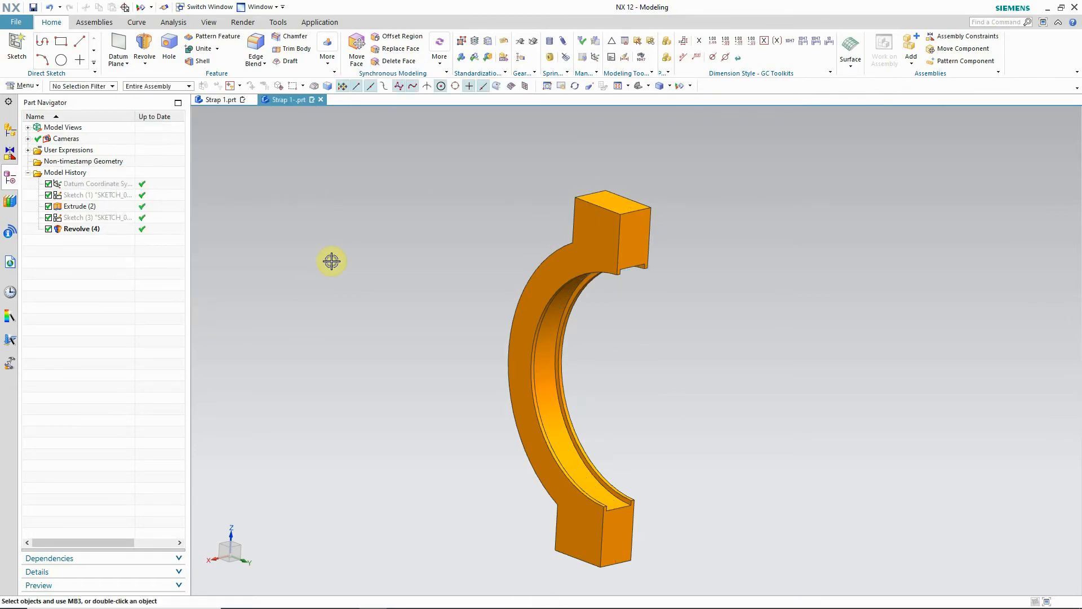
{"action": "right_click", "coordinate": [332, 260]}
{"action": "left_click", "coordinate": [364, 329]}
{"action": "mouse_move", "coordinate": [408, 357]}
{"action": "left_mouse_down"}
{"action": "mouse_move", "coordinate": [351, 334]}
{"action": "mouse_move", "coordinate": [306, 336]}
{"action": "mouse_move", "coordinate": [336, 321]}
{"action": "mouse_move", "coordinate": [399, 336]}
{"action": "mouse_move", "coordinate": [333, 316]}
{"action": "mouse_move", "coordinate": [432, 332]}
{"action": "mouse_move", "coordinate": [403, 340]}
{"action": "mouse_move", "coordinate": [384, 278]}
{"action": "left_mouse_up"}
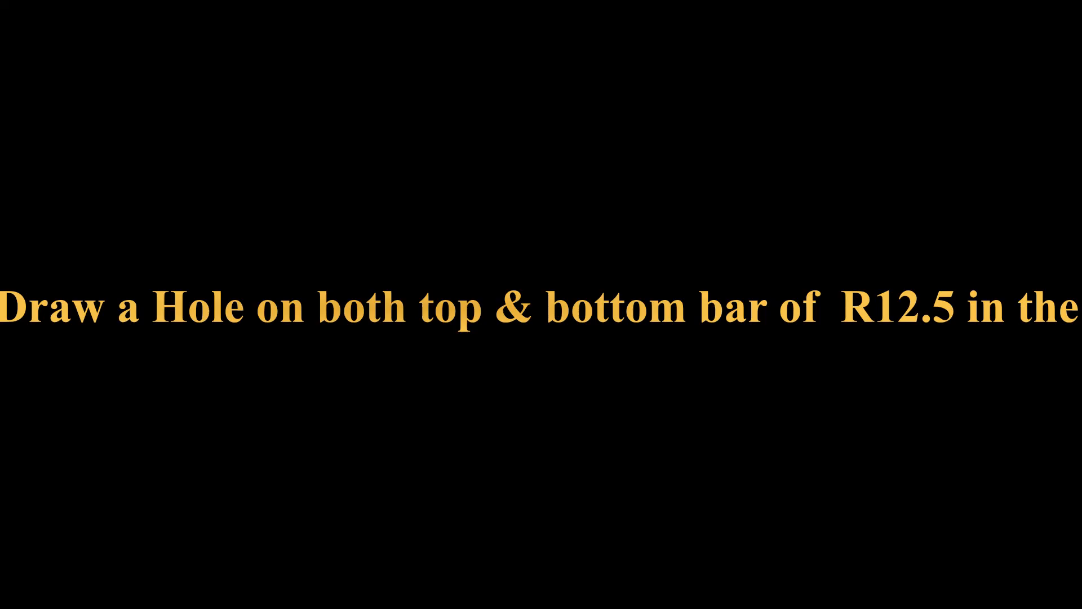